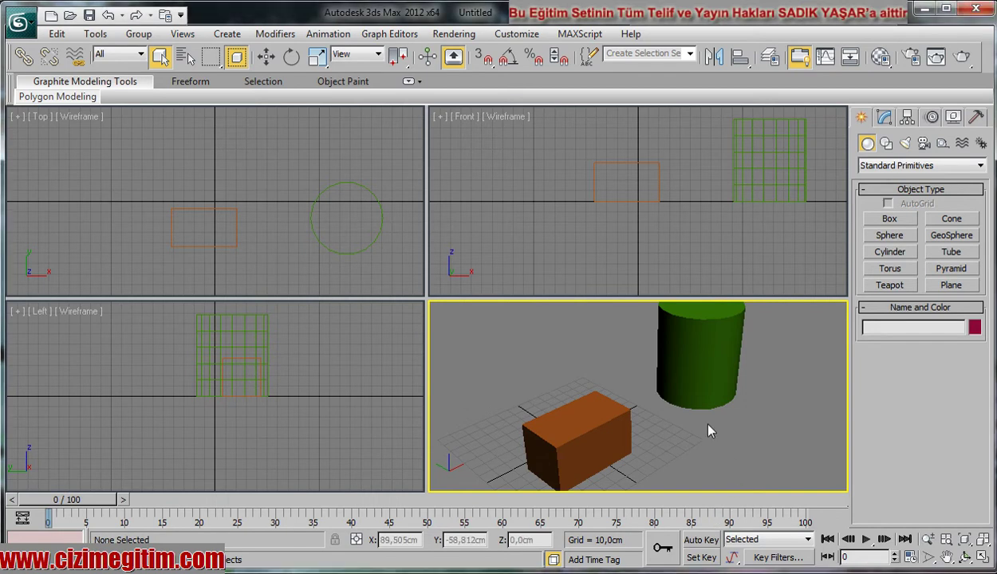
Frame the perspective view and select the cylinder in the Modify panel.
{"action": "scroll", "coordinate": [690, 414], "scroll_direction": "down", "scroll_amount": 2}
{"action": "middle_click_drag", "start_coordinate": [681, 446], "coordinate": [681, 440]}
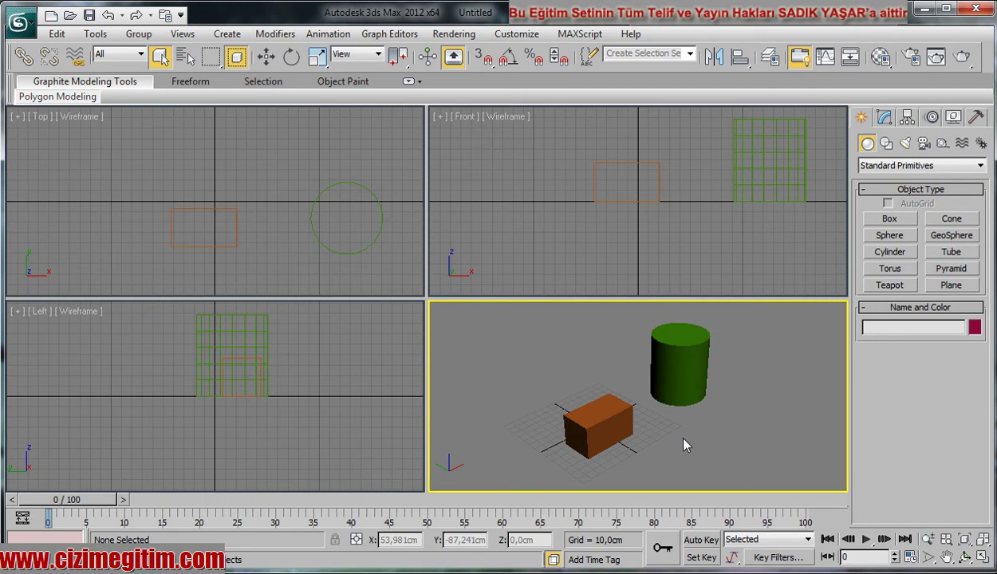
{"action": "scroll", "coordinate": [684, 445], "scroll_direction": "up", "scroll_amount": 2}
{"action": "scroll", "coordinate": [684, 444], "scroll_direction": "up", "scroll_amount": 2}
{"action": "scroll", "coordinate": [686, 443], "scroll_direction": "down", "scroll_amount": 2}
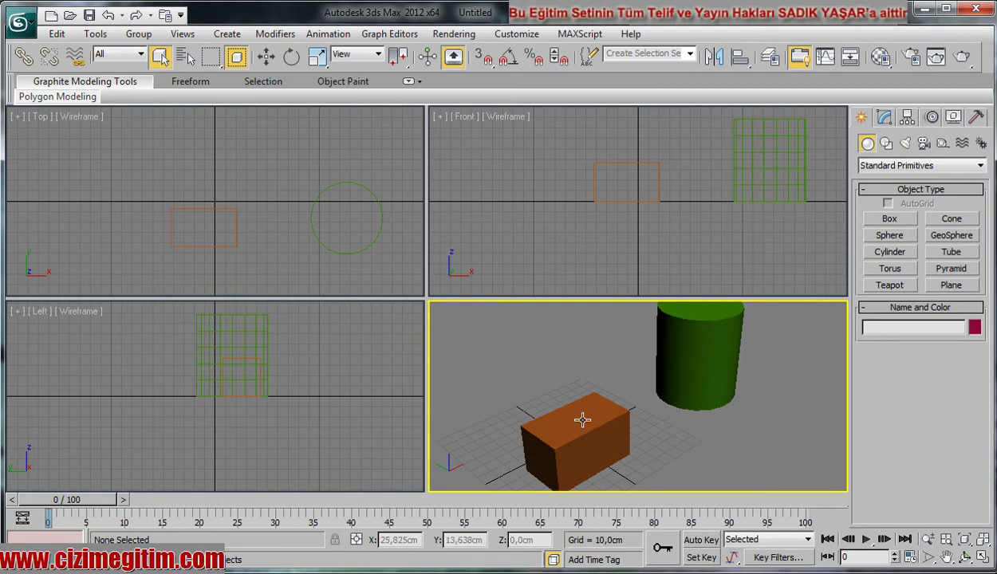
{"action": "mouse_move", "coordinate": [630, 393]}
{"action": "middle_mouse_down"}
{"action": "mouse_move", "coordinate": [653, 398]}
{"action": "mouse_move", "coordinate": [642, 410]}
{"action": "middle_mouse_up"}
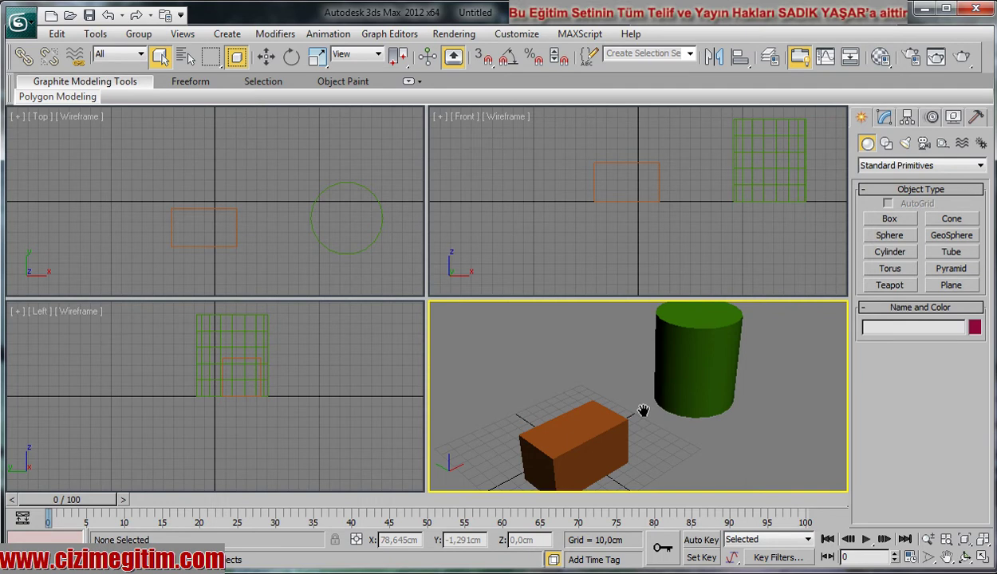
{"action": "scroll", "coordinate": [658, 450], "scroll_direction": "down", "scroll_amount": 2}
{"action": "scroll", "coordinate": [659, 445], "scroll_direction": "up", "scroll_amount": 2}
{"action": "scroll", "coordinate": [666, 435], "scroll_direction": "down", "scroll_amount": 2}
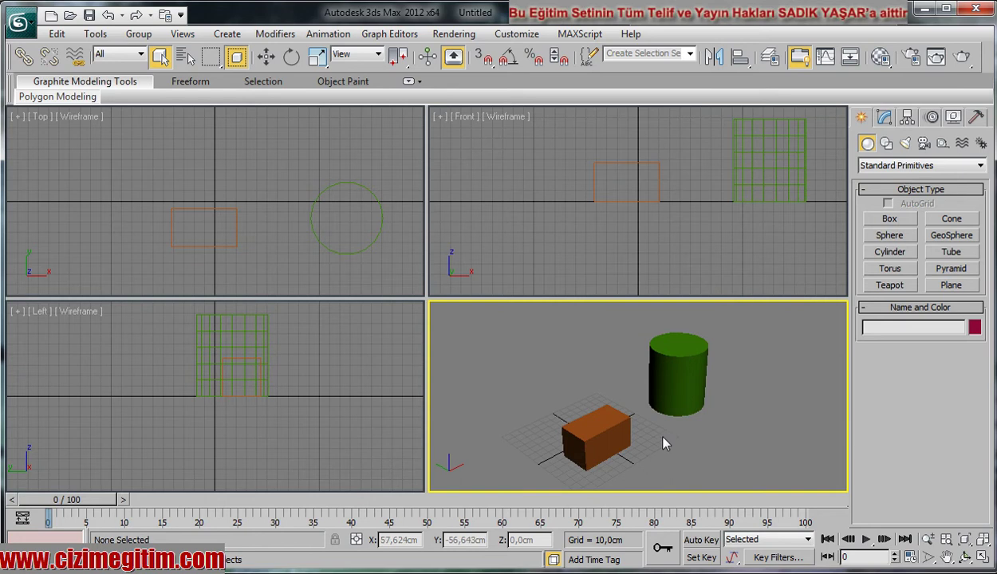
{"action": "left_click", "coordinate": [679, 362]}
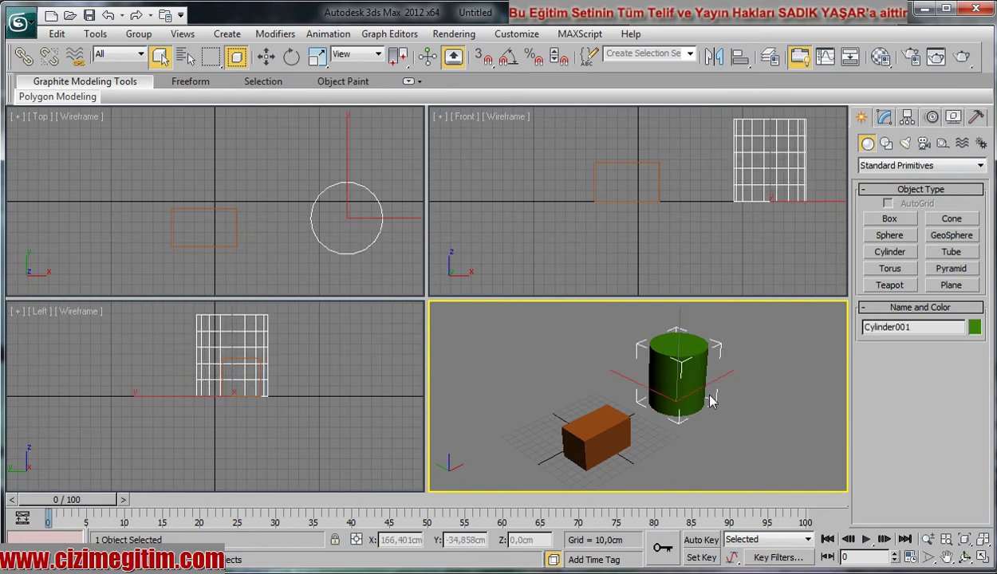
{"action": "left_click", "coordinate": [885, 118]}
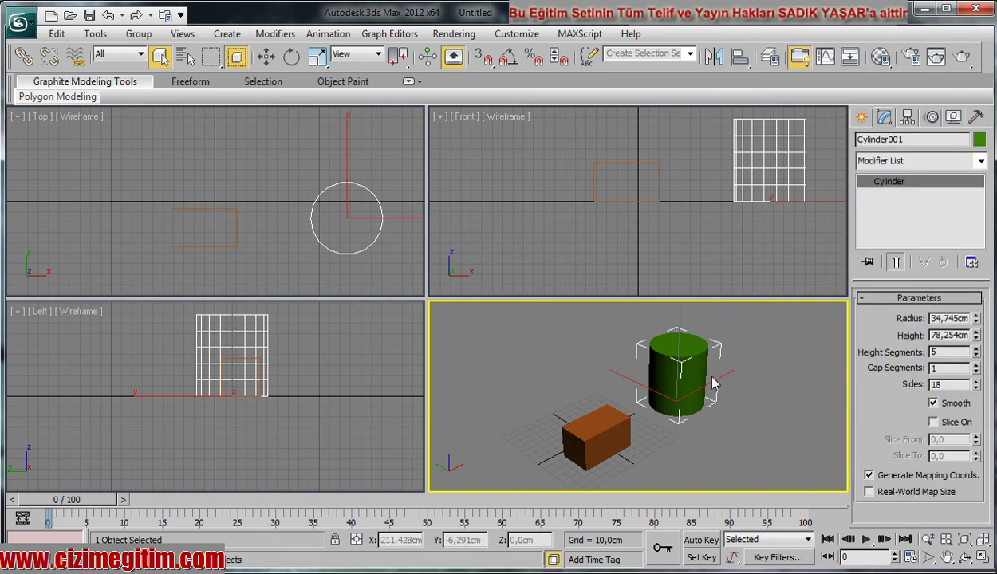
Apply a Taper modifier with Amount 0.34 and Curve 1.44 to the cylinder.
{"action": "left_click", "coordinate": [904, 162]}
{"action": "key", "text": "t"}
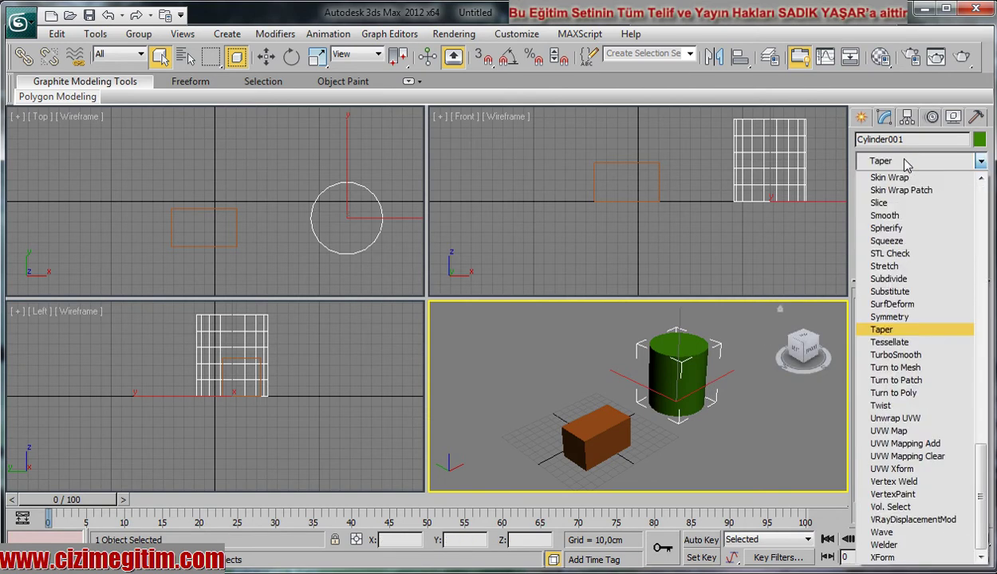
{"action": "left_click", "coordinate": [871, 330]}
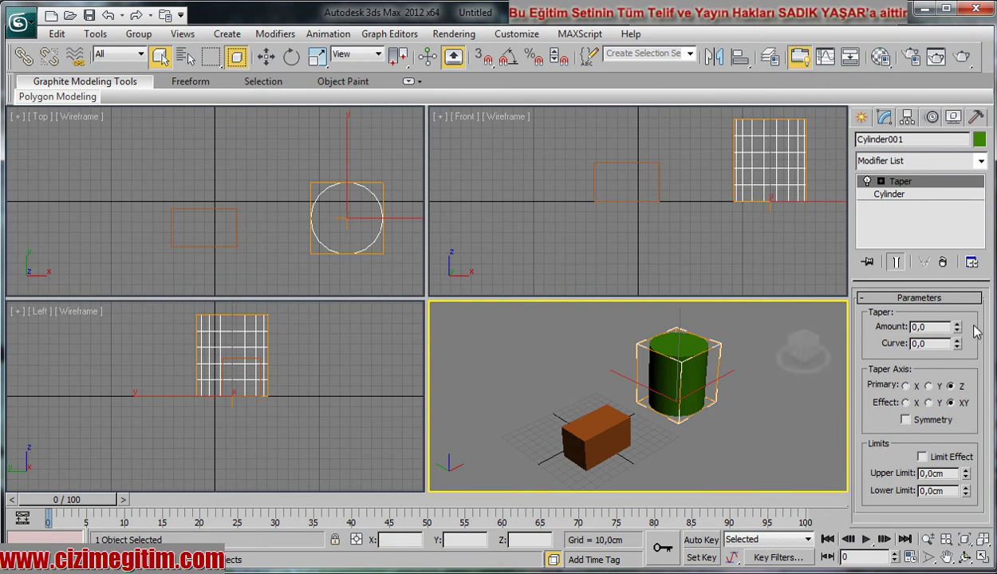
{"action": "left_click_drag", "start_coordinate": [956, 327], "coordinate": [957, 298]}
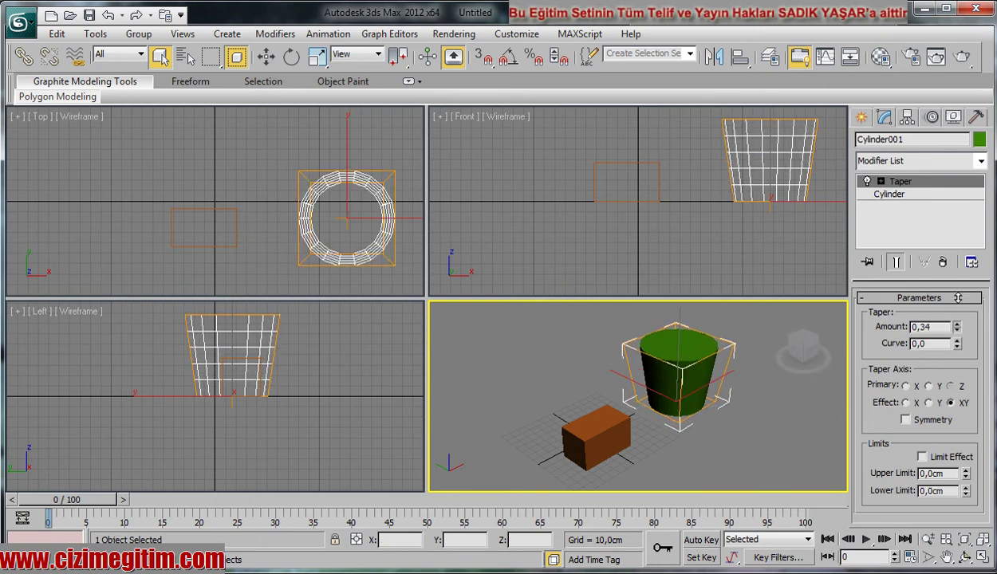
{"action": "left_click_drag", "start_coordinate": [956, 344], "coordinate": [943, 231]}
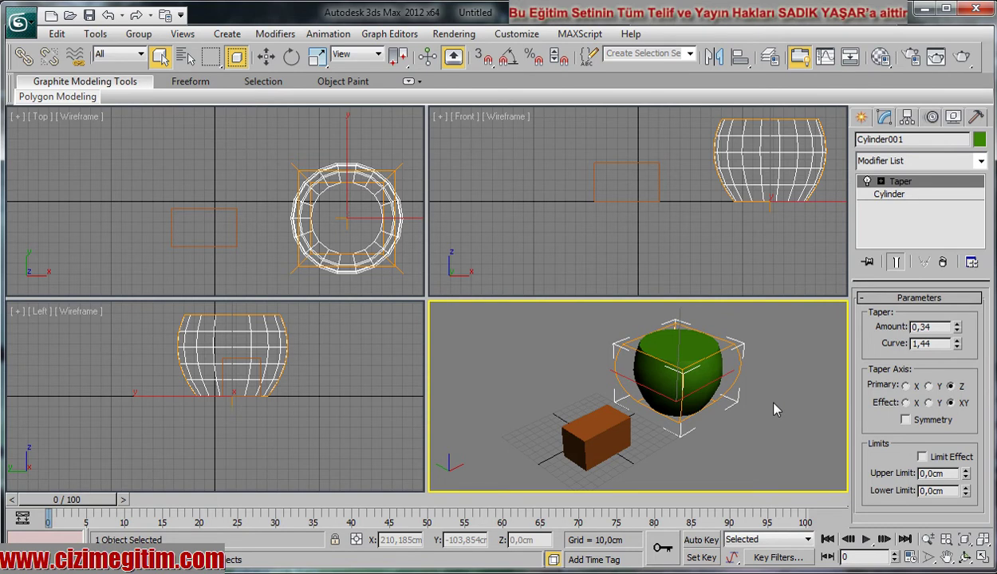
{"action": "left_click", "coordinate": [892, 196]}
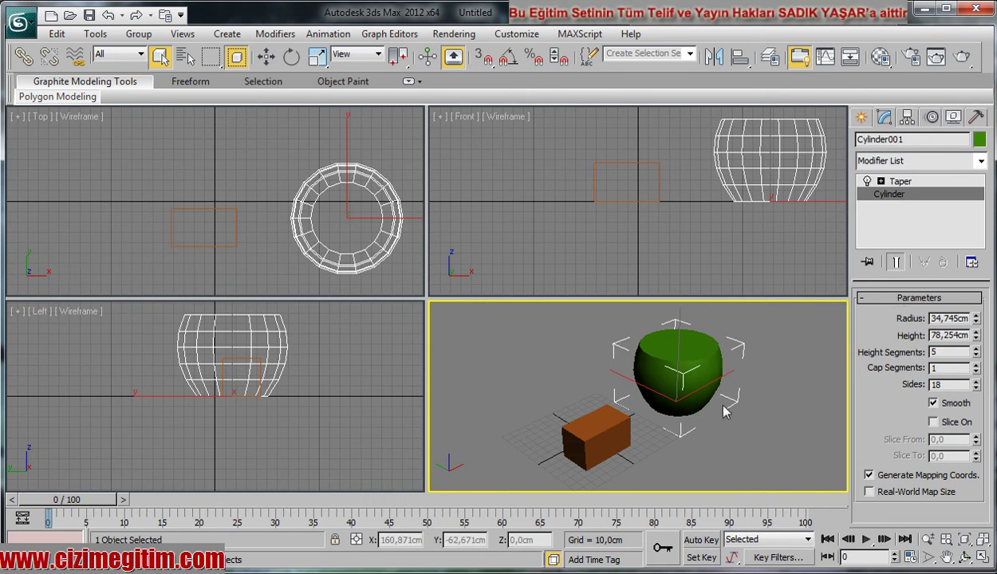
Delete the Taper modifier from the cylinder's stack.
{"action": "left_click", "coordinate": [898, 182]}
{"action": "right_click", "coordinate": [901, 183]}
{"action": "left_click", "coordinate": [905, 206]}
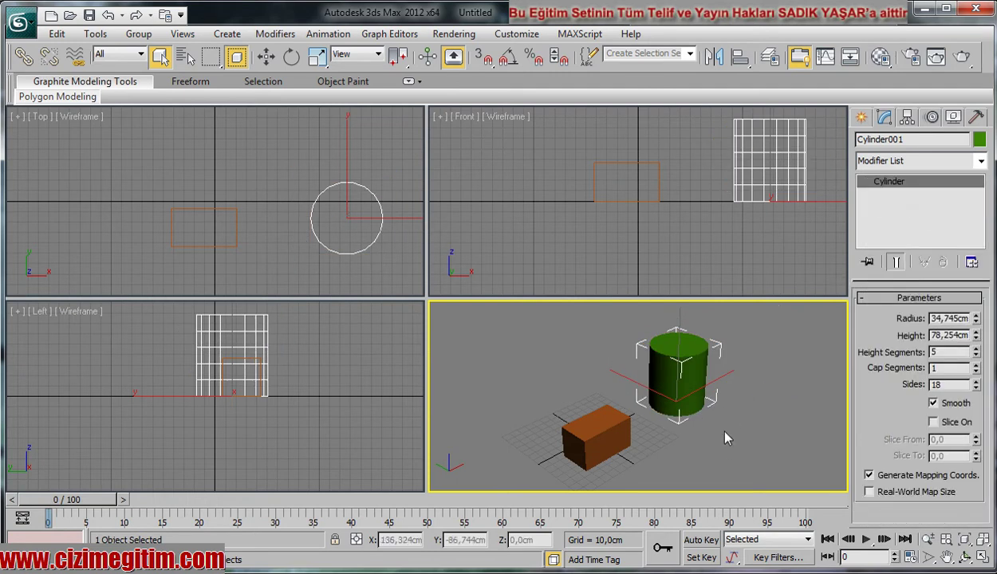
Convert the box, Box001, to an Editable Poly.
{"action": "left_click", "coordinate": [599, 437]}
{"action": "middle_click_drag", "start_coordinate": [655, 449], "coordinate": [656, 431]}
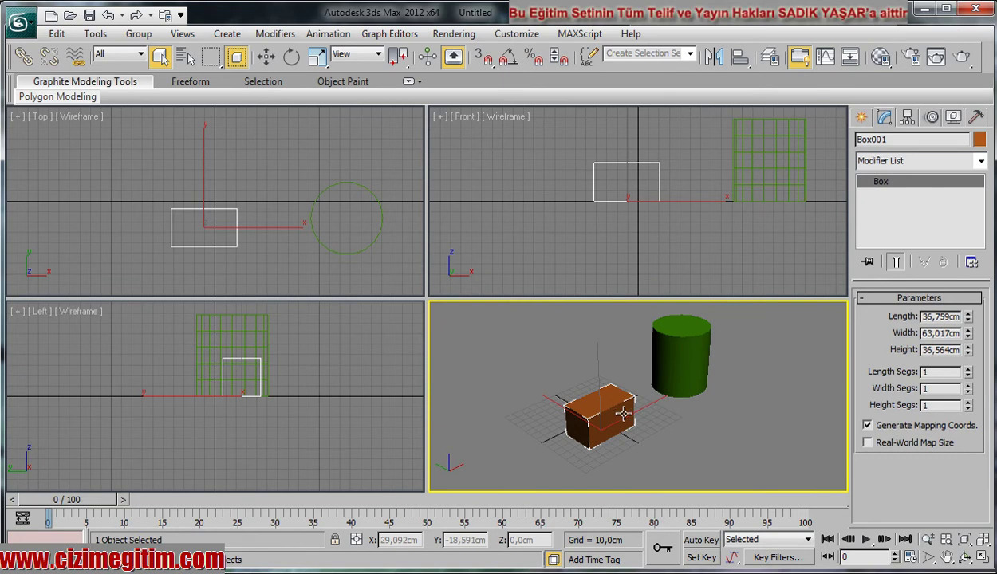
{"action": "right_click", "coordinate": [621, 346]}
{"action": "mouse_move", "coordinate": [654, 495]}
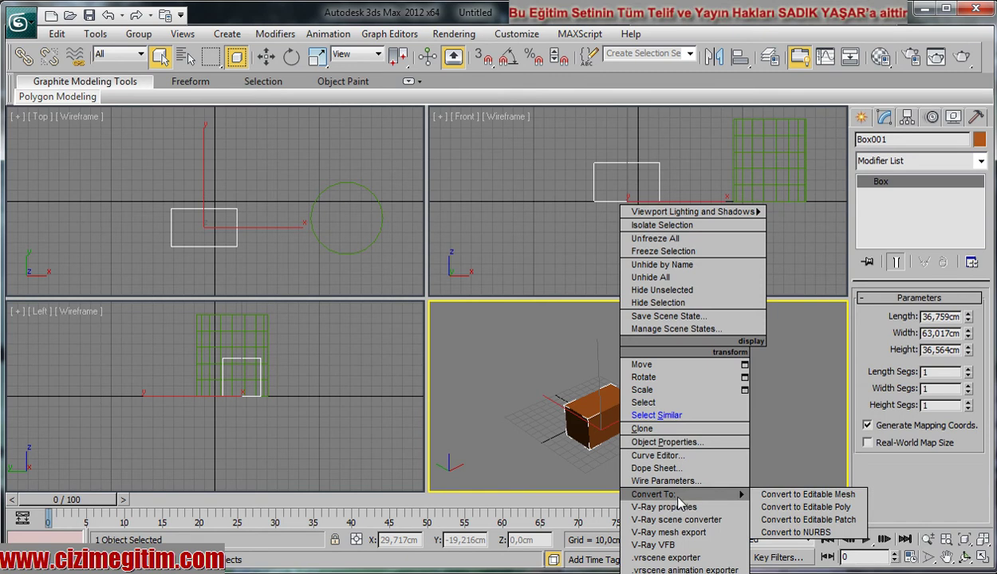
{"action": "left_click", "coordinate": [783, 509]}
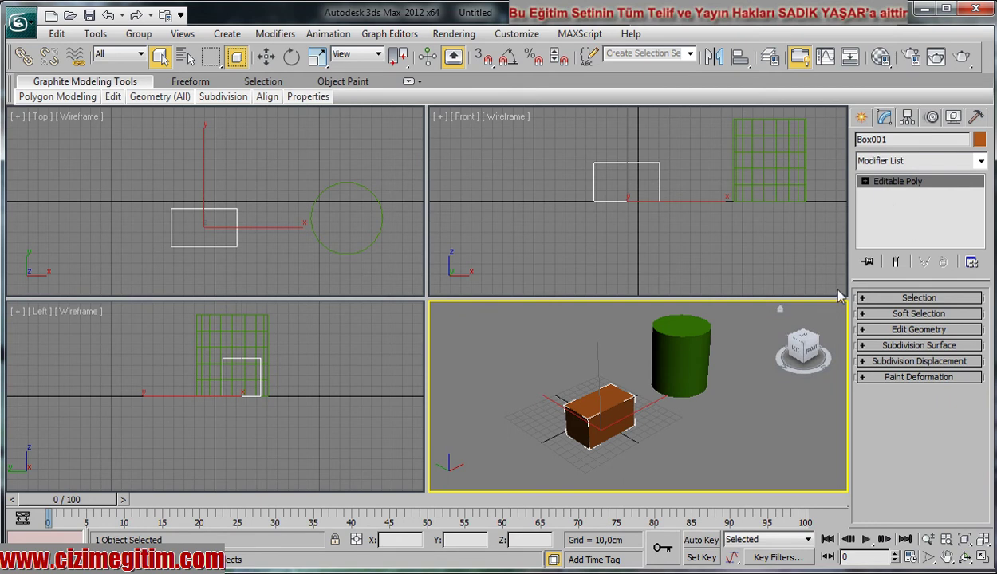
Enter Vertex sub-object mode on the box and region-select its right-side vertices.
{"action": "middle_click_drag", "start_coordinate": [605, 433], "coordinate": [616, 426]}
{"action": "scroll", "coordinate": [616, 427], "scroll_direction": "up", "scroll_amount": 1}
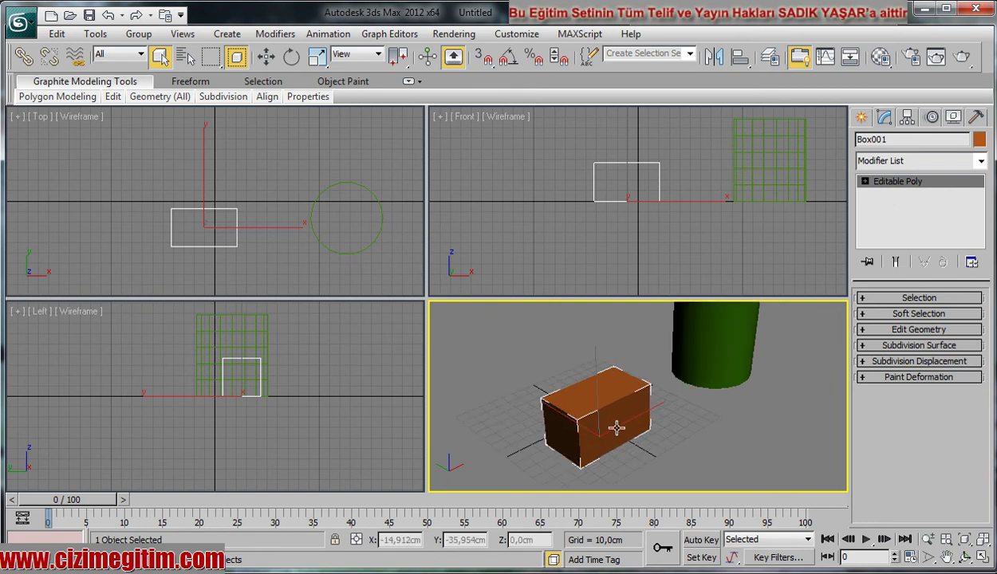
{"action": "scroll", "coordinate": [607, 429], "scroll_direction": "up", "scroll_amount": 1}
{"action": "scroll", "coordinate": [630, 419], "scroll_direction": "up", "scroll_amount": 2}
{"action": "scroll", "coordinate": [646, 412], "scroll_direction": "up", "scroll_amount": 1}
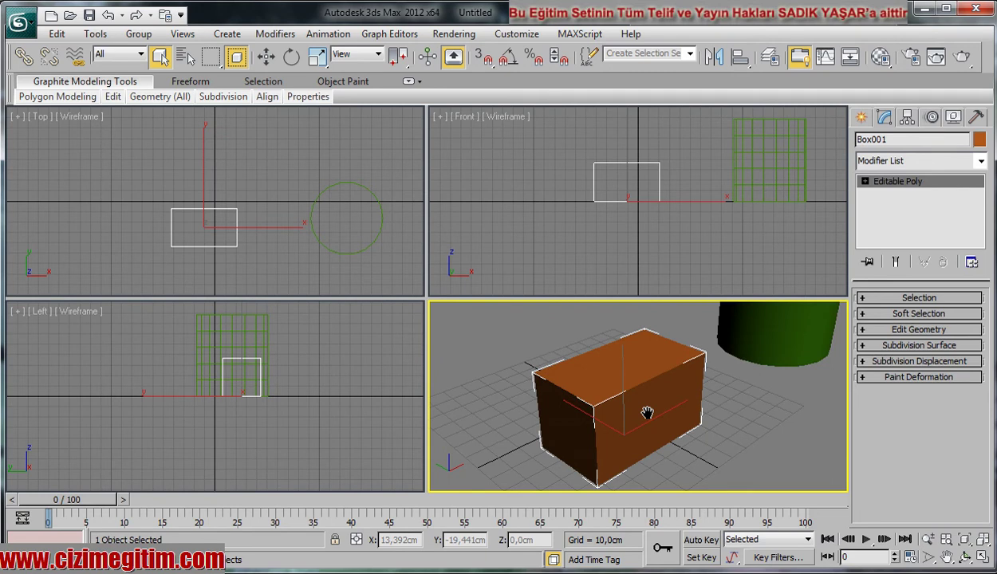
{"action": "scroll", "coordinate": [662, 402], "scroll_direction": "down", "scroll_amount": 2}
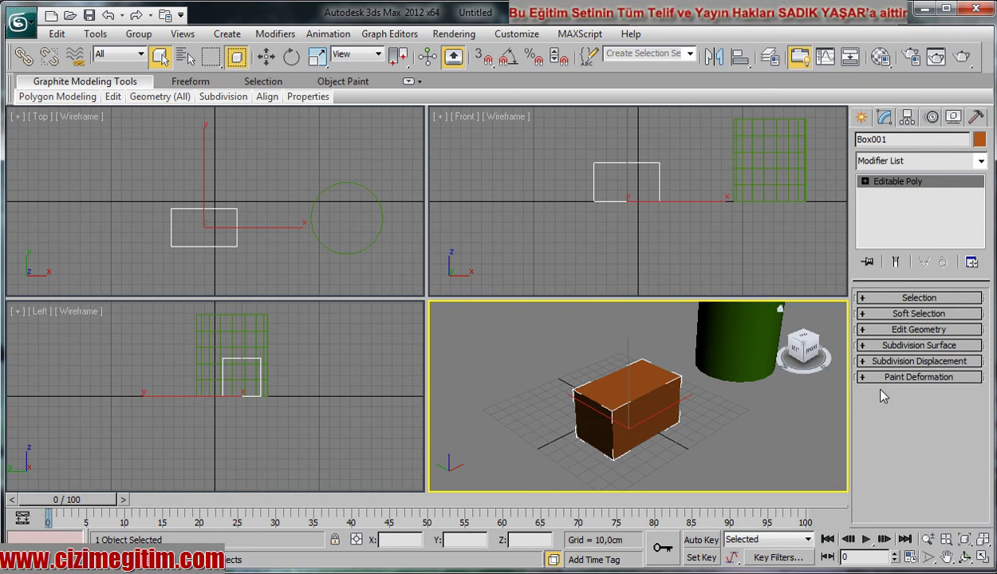
{"action": "left_click", "coordinate": [863, 297]}
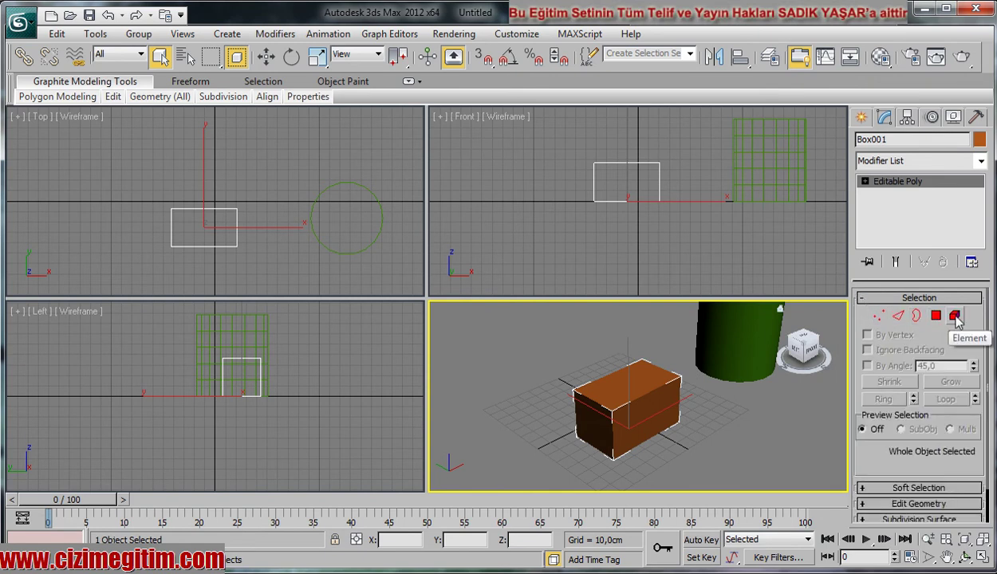
{"action": "left_click", "coordinate": [878, 317]}
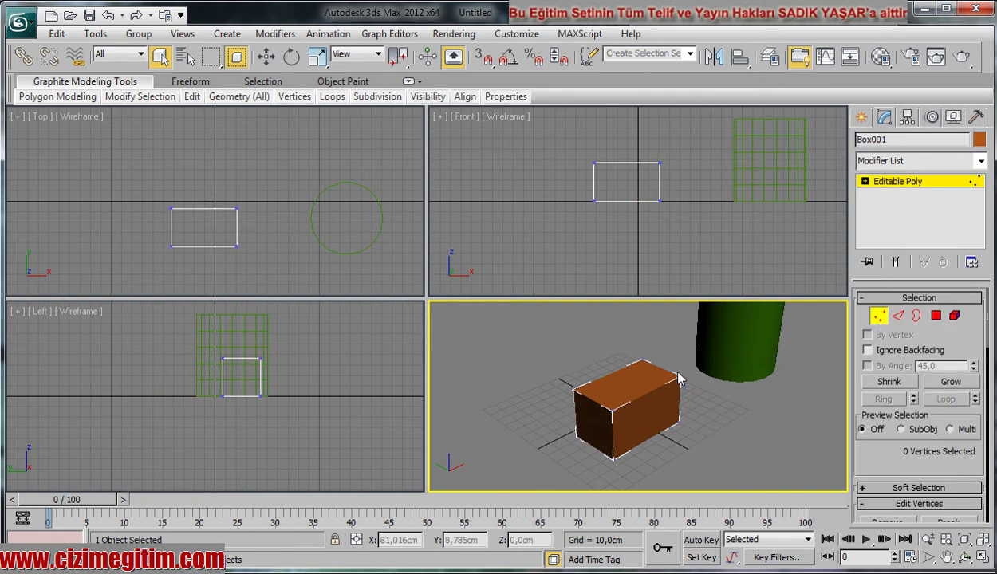
{"action": "left_click_drag", "start_coordinate": [644, 186], "coordinate": [682, 226]}
Select the box's top-right corner vertex and move it outward along X and Y.
{"action": "scroll", "coordinate": [683, 407], "scroll_direction": "up", "scroll_amount": 1}
{"action": "scroll", "coordinate": [682, 420], "scroll_direction": "up", "scroll_amount": 5}
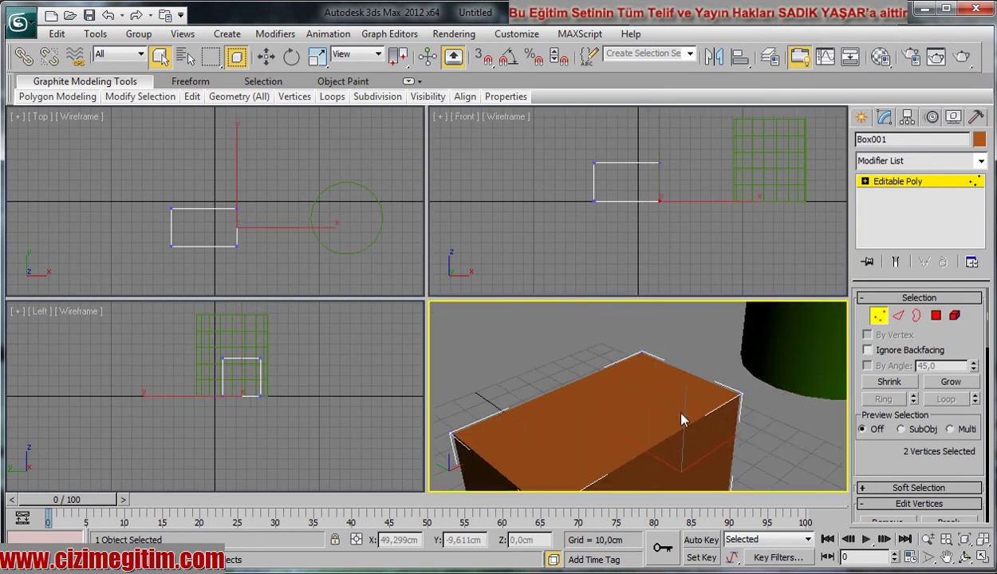
{"action": "left_click_drag", "start_coordinate": [726, 361], "coordinate": [764, 432]}
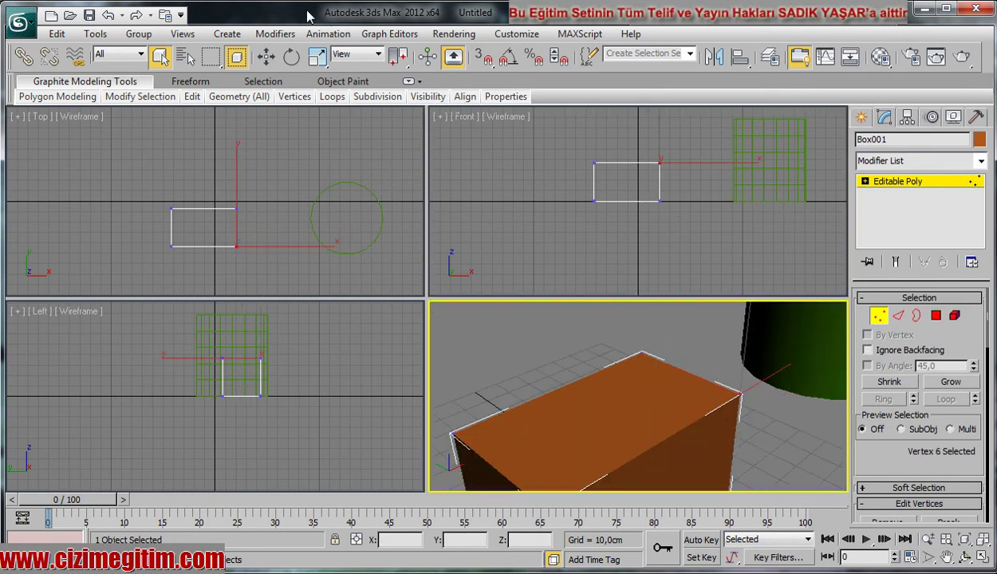
{"action": "left_click", "coordinate": [266, 55]}
{"action": "mouse_move", "coordinate": [701, 344]}
{"action": "left_mouse_down"}
{"action": "mouse_move", "coordinate": [805, 355]}
{"action": "mouse_move", "coordinate": [765, 387]}
{"action": "left_mouse_up"}
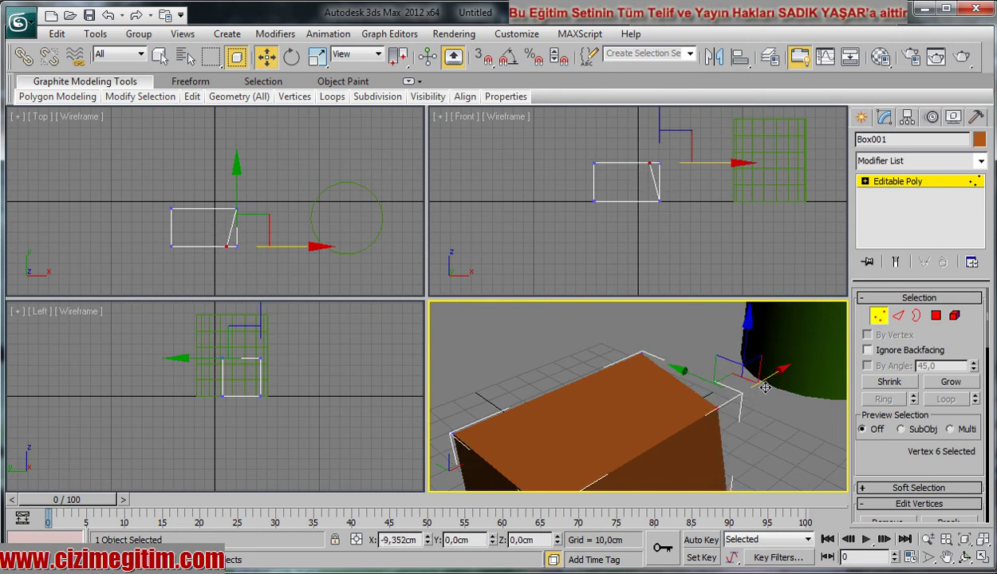
{"action": "mouse_move", "coordinate": [765, 386]}
{"action": "left_mouse_down"}
{"action": "mouse_move", "coordinate": [760, 397]}
{"action": "mouse_move", "coordinate": [691, 379]}
{"action": "left_mouse_up"}
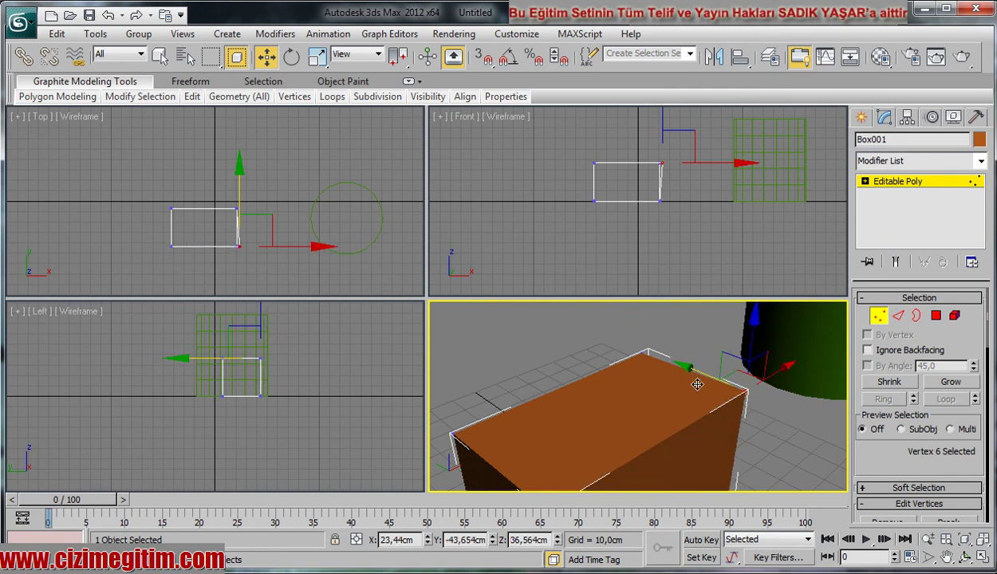
In Polygon mode, raise the box's top face slightly.
{"action": "left_click", "coordinate": [935, 317]}
{"action": "left_click", "coordinate": [622, 388]}
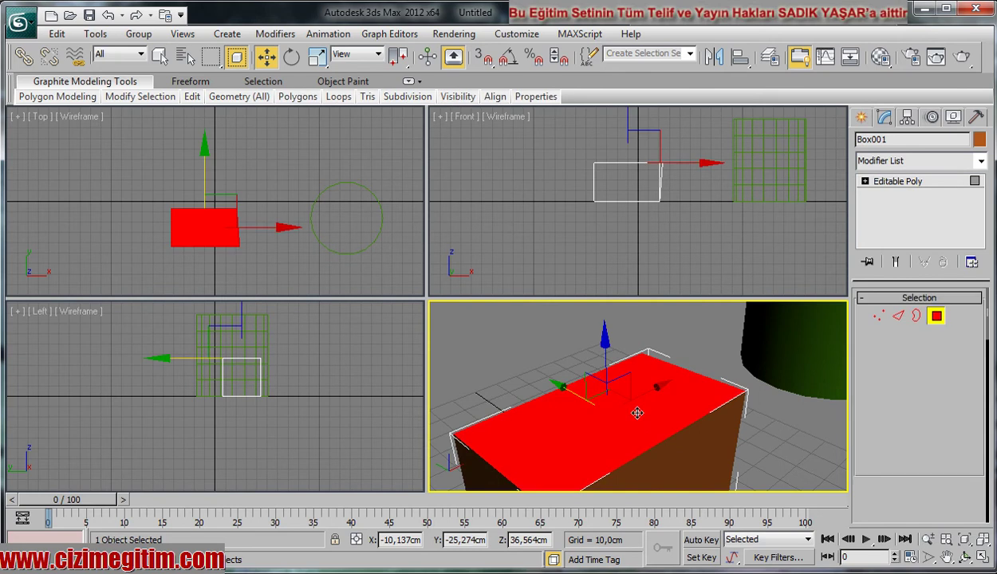
{"action": "scroll", "coordinate": [630, 403], "scroll_direction": "down", "scroll_amount": 3}
{"action": "scroll", "coordinate": [647, 392], "scroll_direction": "down", "scroll_amount": 3}
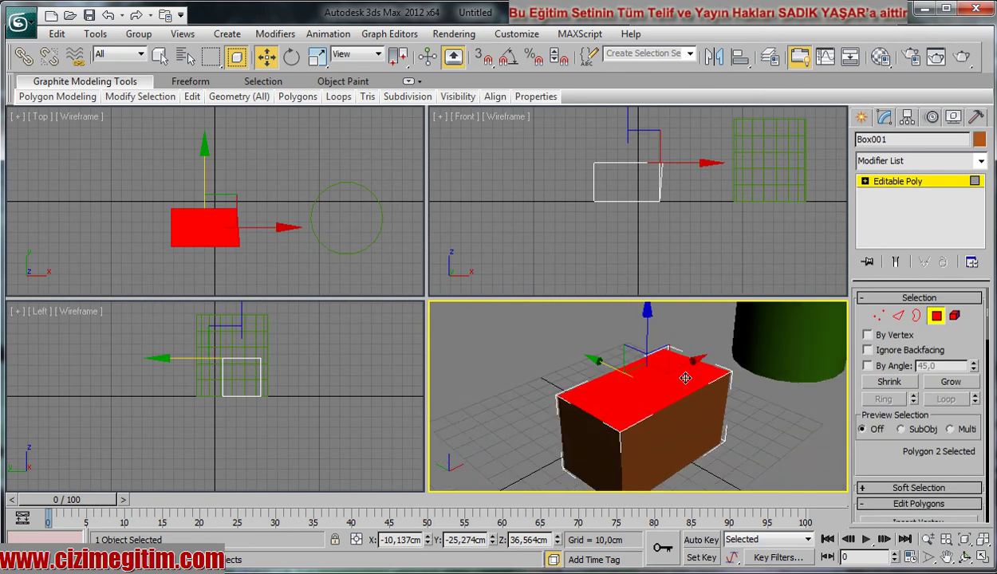
{"action": "mouse_move", "coordinate": [648, 336]}
{"action": "left_mouse_down"}
{"action": "mouse_move", "coordinate": [651, 350]}
{"action": "mouse_move", "coordinate": [654, 327]}
{"action": "left_mouse_up"}
{"action": "middle_click_drag", "start_coordinate": [680, 425], "coordinate": [697, 421]}
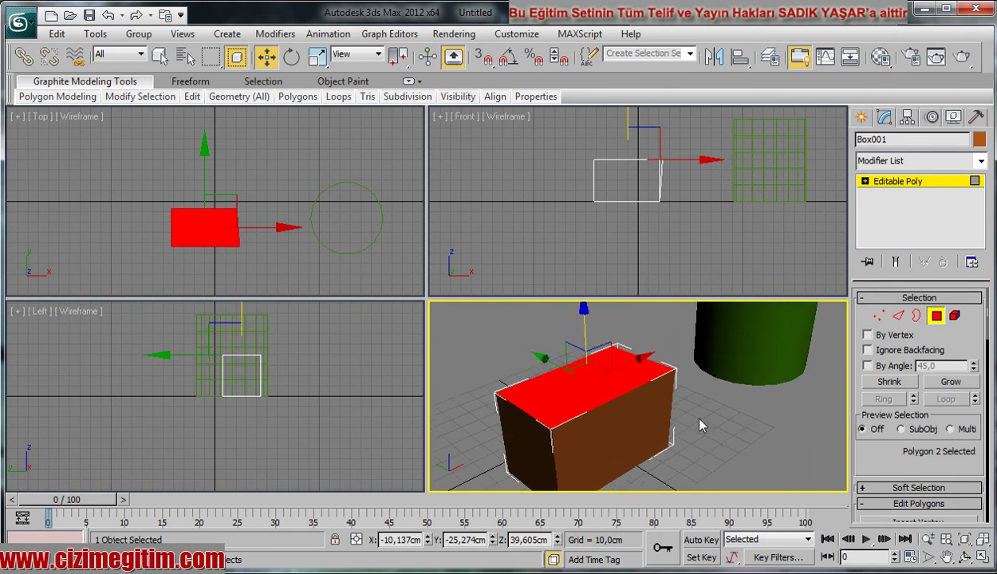
{"action": "left_click", "coordinate": [697, 412]}
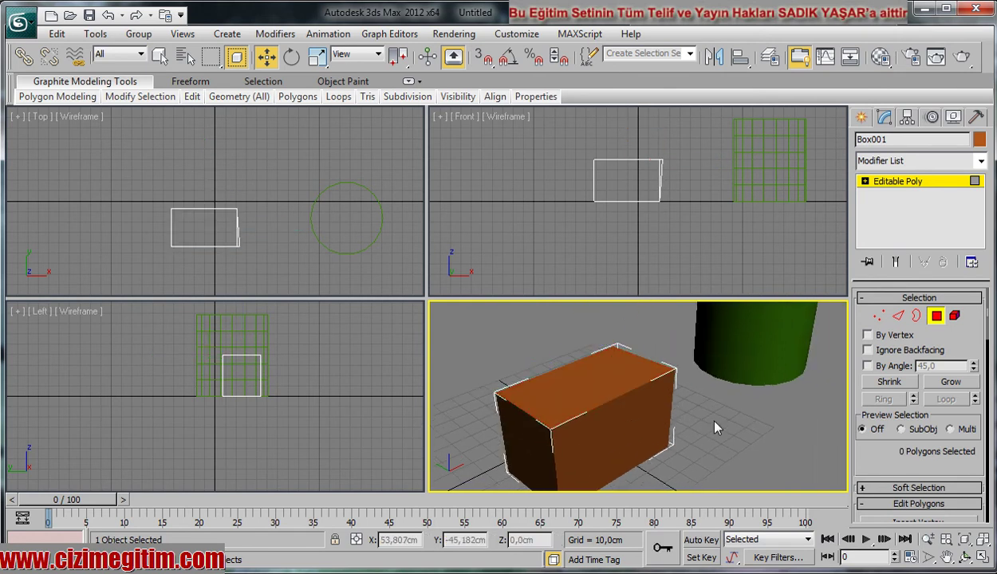
In Edge mode, move one edge on the box's right end to skew it.
{"action": "left_click", "coordinate": [898, 317]}
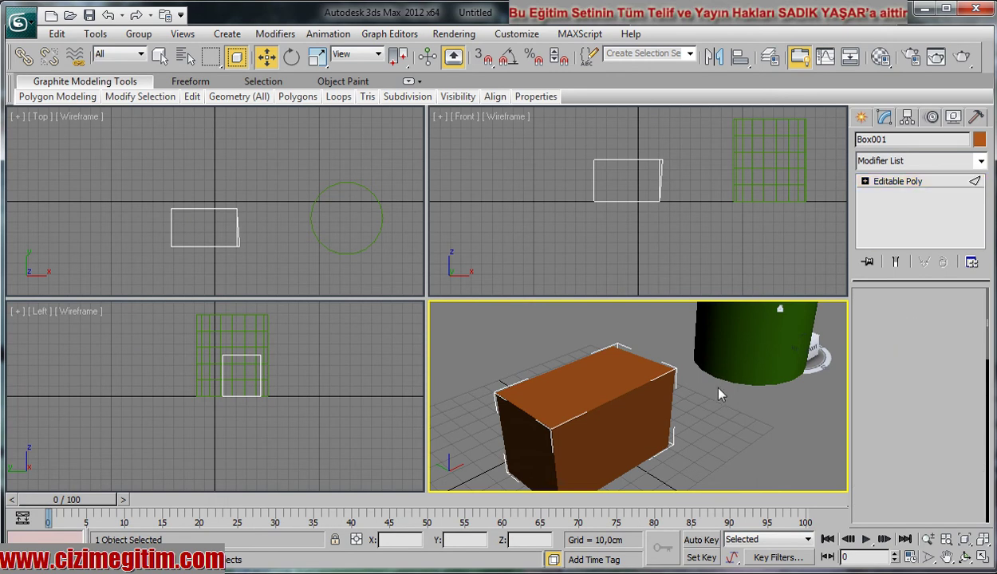
{"action": "left_click", "coordinate": [672, 394]}
{"action": "mouse_move", "coordinate": [645, 396]}
{"action": "left_mouse_down"}
{"action": "mouse_move", "coordinate": [691, 421]}
{"action": "mouse_move", "coordinate": [647, 400]}
{"action": "mouse_move", "coordinate": [706, 404]}
{"action": "left_mouse_up"}
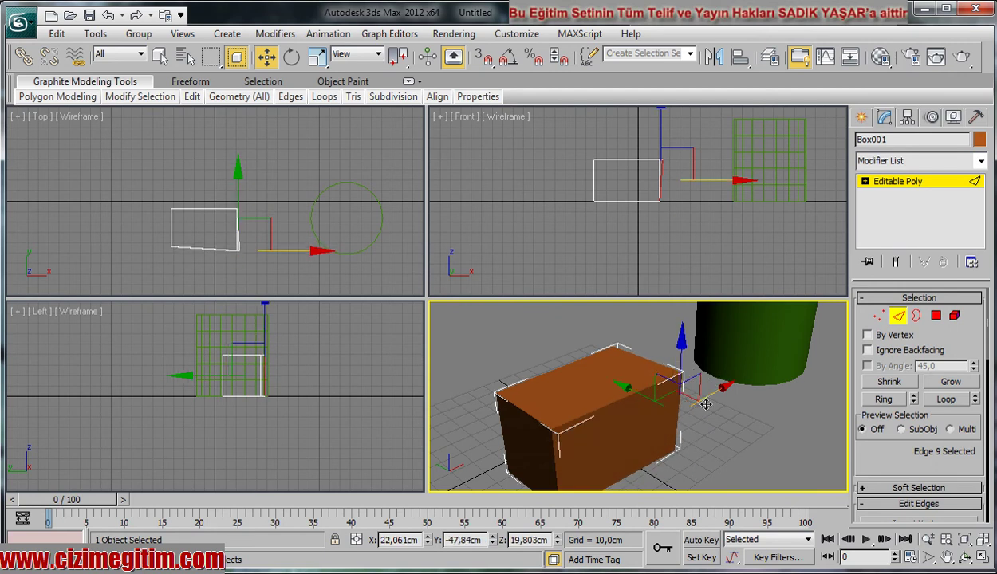
{"action": "left_click", "coordinate": [721, 417]}
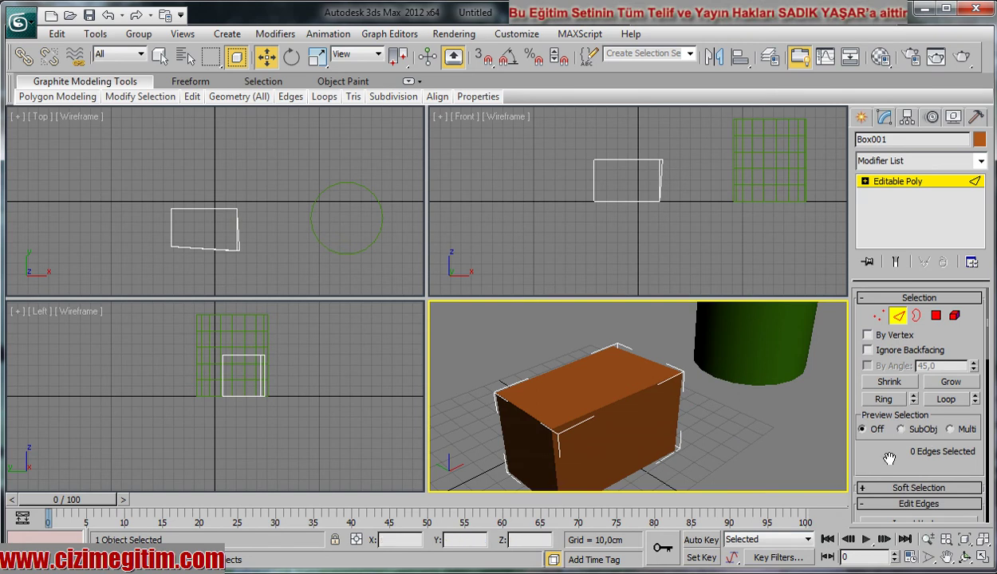
Exit edge editing and select the cylinder (radius 34,745 cm, height 78,254 cm).
{"action": "scroll", "coordinate": [889, 458], "scroll_direction": "down", "scroll_amount": 1}
{"action": "scroll", "coordinate": [888, 459], "scroll_direction": "down", "scroll_amount": 1}
{"action": "scroll", "coordinate": [887, 461], "scroll_direction": "down", "scroll_amount": 1}
{"action": "scroll", "coordinate": [886, 461], "scroll_direction": "down", "scroll_amount": 1}
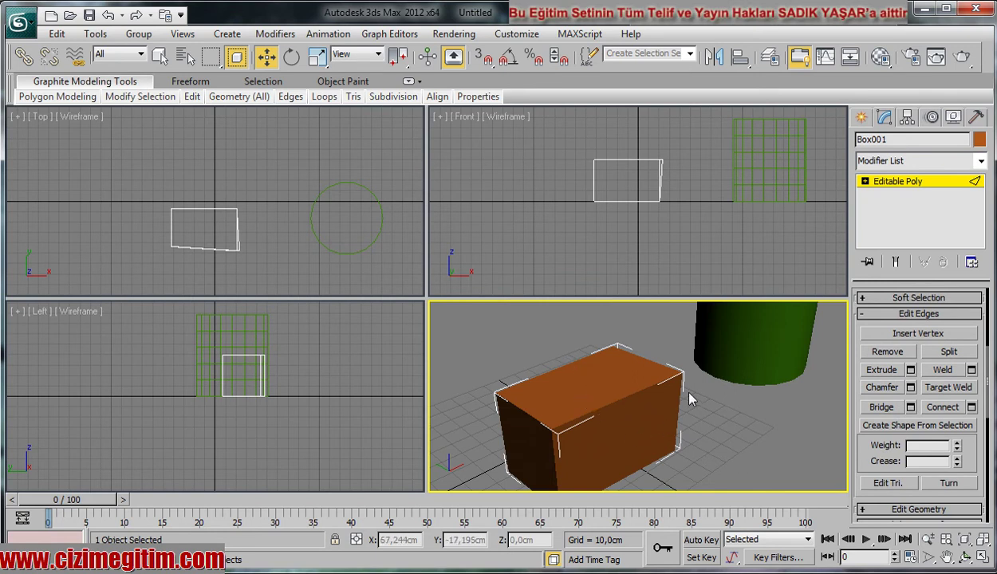
{"action": "mouse_move", "coordinate": [609, 429]}
{"action": "middle_mouse_down"}
{"action": "mouse_move", "coordinate": [601, 429]}
{"action": "mouse_move", "coordinate": [641, 411]}
{"action": "middle_mouse_up"}
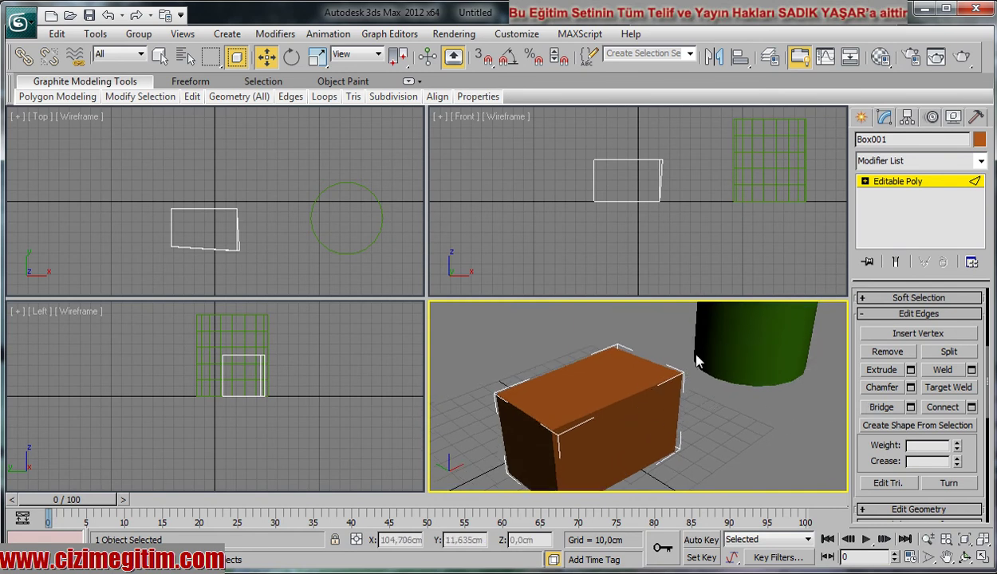
{"action": "scroll", "coordinate": [691, 414], "scroll_direction": "down", "scroll_amount": 3}
{"action": "mouse_move", "coordinate": [666, 351]}
{"action": "middle_mouse_down", "text": "alt"}
{"action": "mouse_move", "coordinate": [686, 415]}
{"action": "mouse_move", "coordinate": [759, 445]}
{"action": "middle_mouse_up", "text": "alt"}
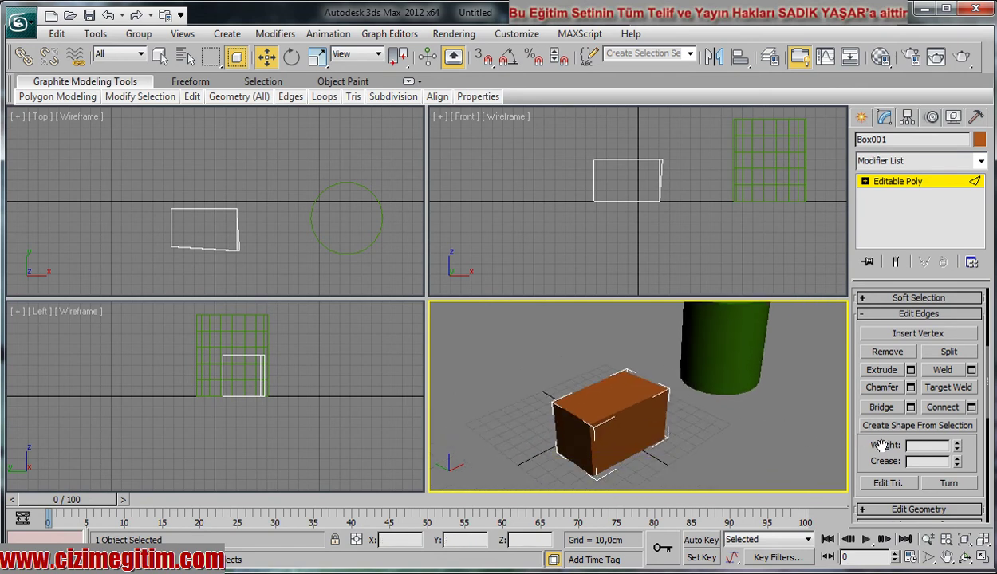
{"action": "scroll", "coordinate": [989, 422], "scroll_direction": "down", "scroll_amount": 3}
{"action": "mouse_move", "coordinate": [989, 423]}
{"action": "left_mouse_down"}
{"action": "mouse_move", "coordinate": [992, 529]}
{"action": "mouse_move", "coordinate": [985, 368]}
{"action": "mouse_move", "coordinate": [968, 319]}
{"action": "left_mouse_up"}
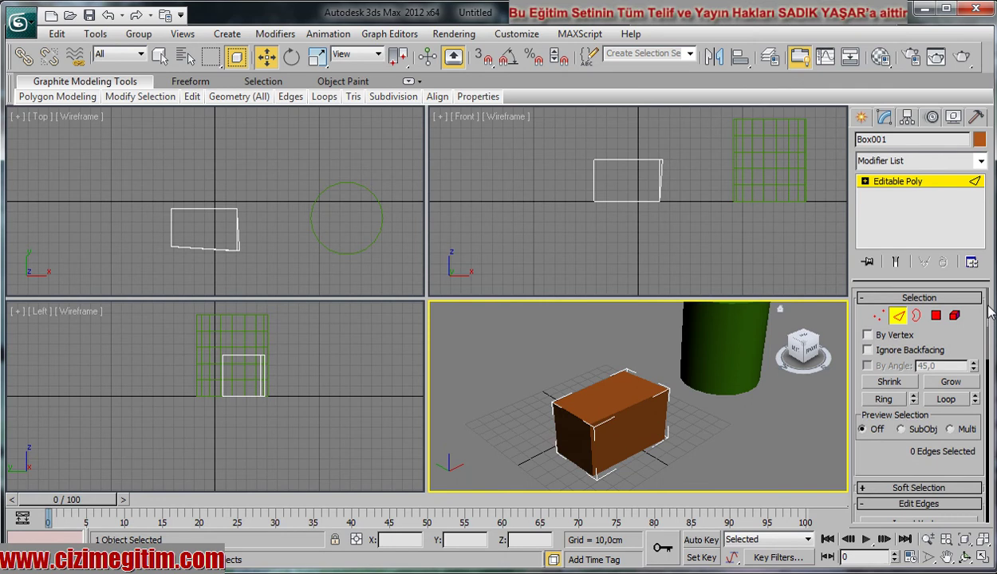
{"action": "left_click", "coordinate": [892, 182]}
{"action": "left_click", "coordinate": [702, 405]}
{"action": "middle_click_drag", "start_coordinate": [709, 388], "coordinate": [679, 418]}
{"action": "left_click", "coordinate": [692, 382]}
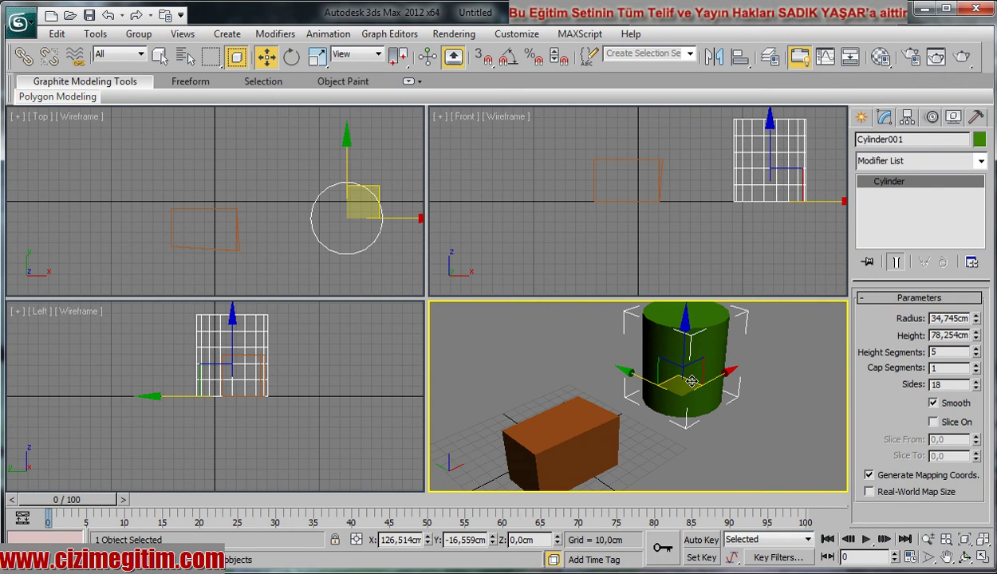
Convert Cylinder001 to an Editable Mesh and recentre it in the view.
{"action": "right_click", "coordinate": [691, 382]}
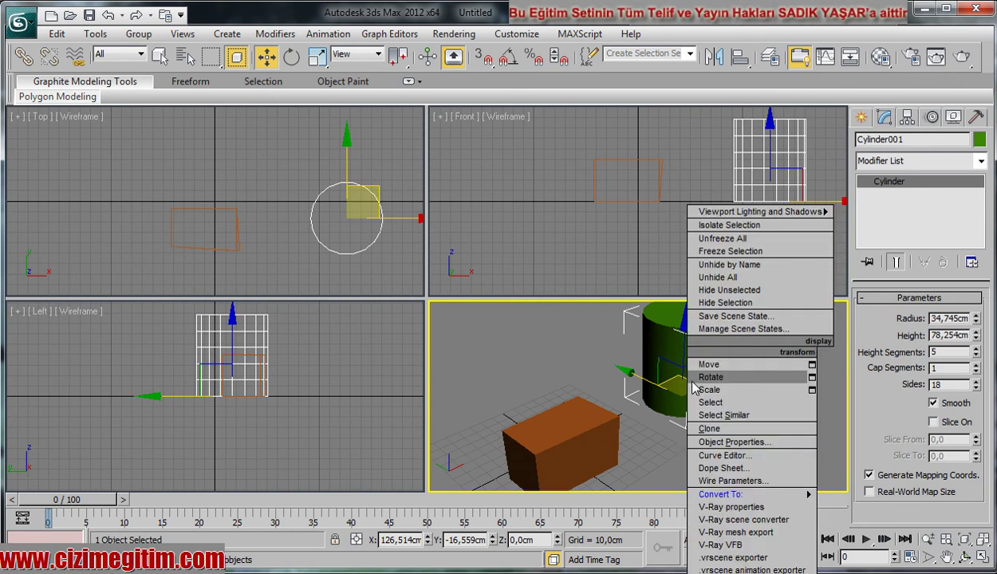
{"action": "mouse_move", "coordinate": [720, 494]}
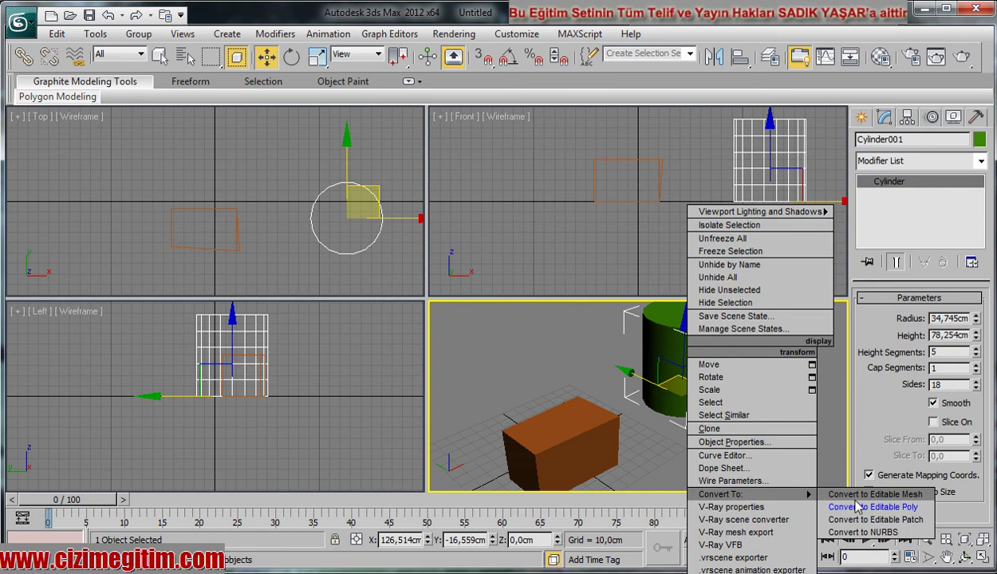
{"action": "left_click", "coordinate": [873, 494]}
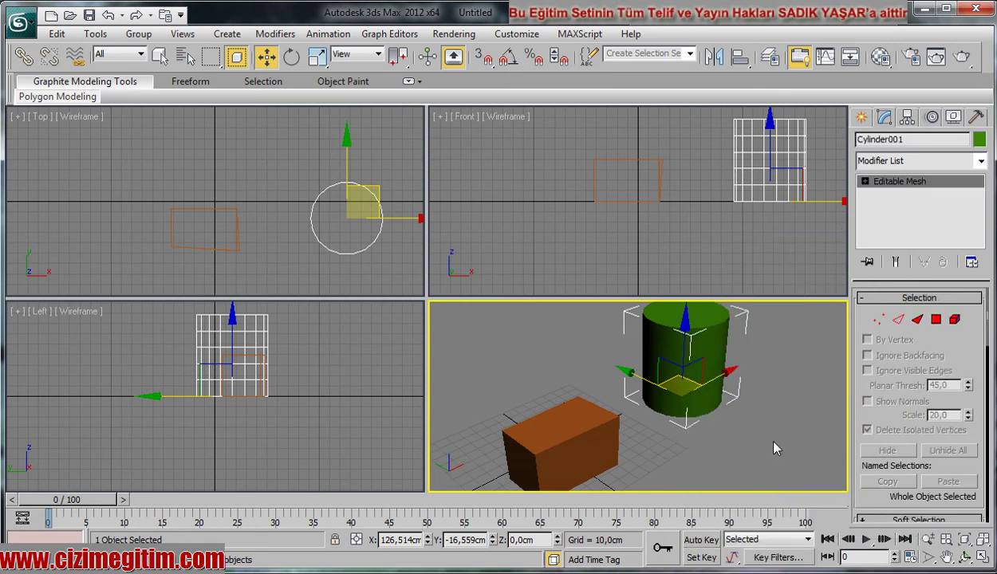
{"action": "middle_click_drag", "start_coordinate": [773, 444], "coordinate": [747, 463]}
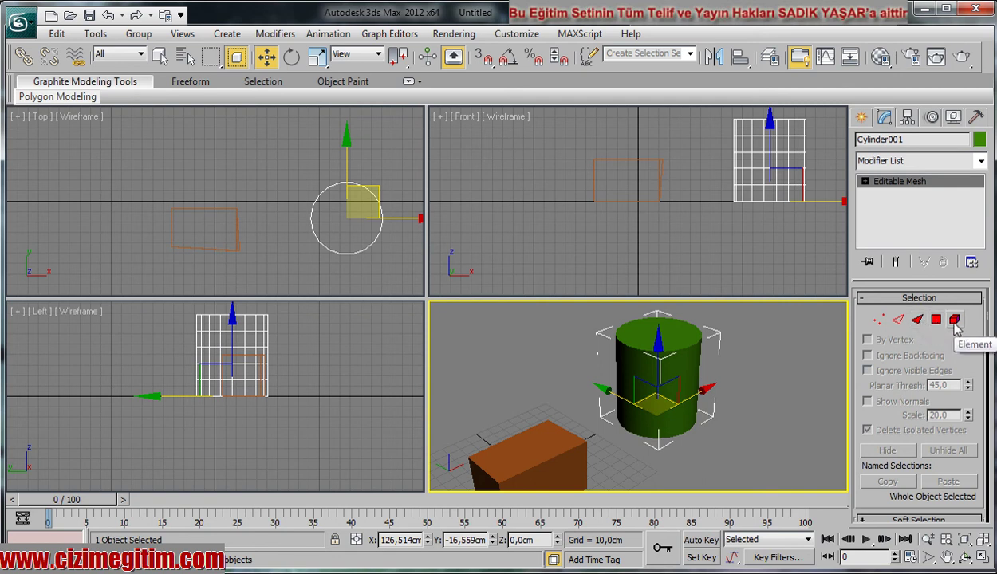
In Vertex mode, pull one top-rim vertex of the cylinder up and outward into a spike.
{"action": "left_click", "coordinate": [880, 323]}
{"action": "middle_click_drag", "start_coordinate": [664, 366], "coordinate": [684, 396]}
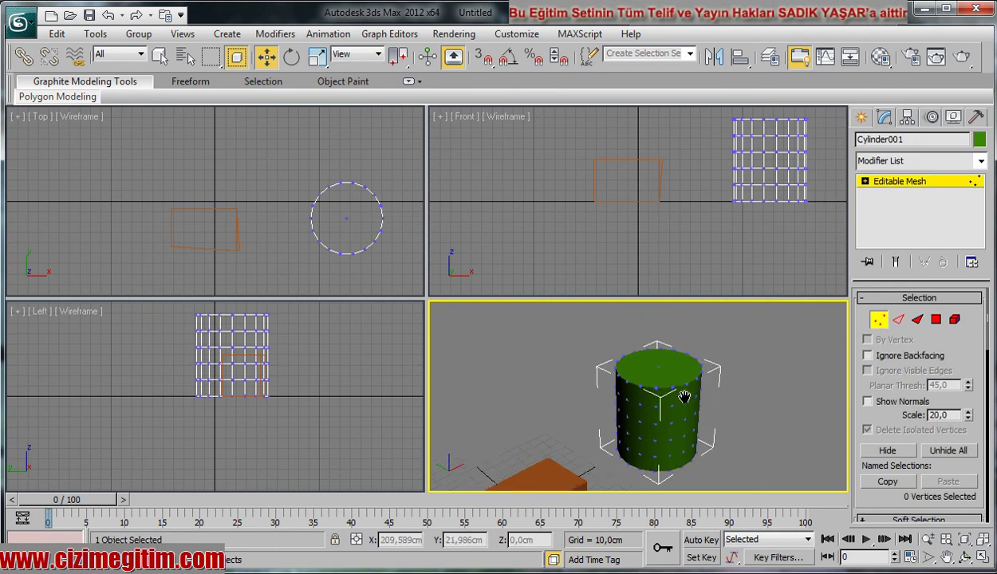
{"action": "scroll", "coordinate": [685, 396], "scroll_direction": "up", "scroll_amount": 2}
{"action": "left_click", "coordinate": [695, 363]}
{"action": "scroll", "coordinate": [702, 375], "scroll_direction": "up", "scroll_amount": 1}
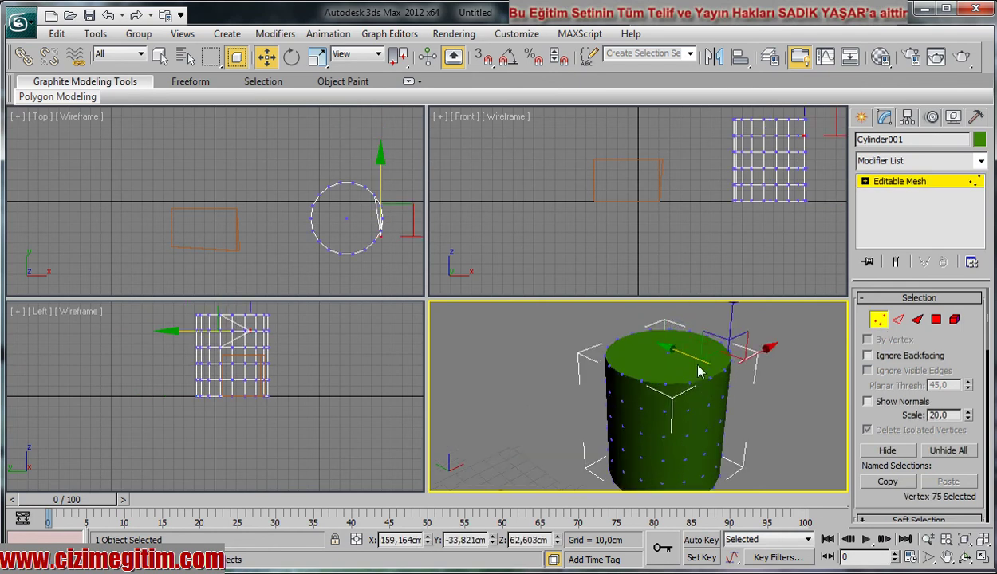
{"action": "left_click", "coordinate": [765, 389]}
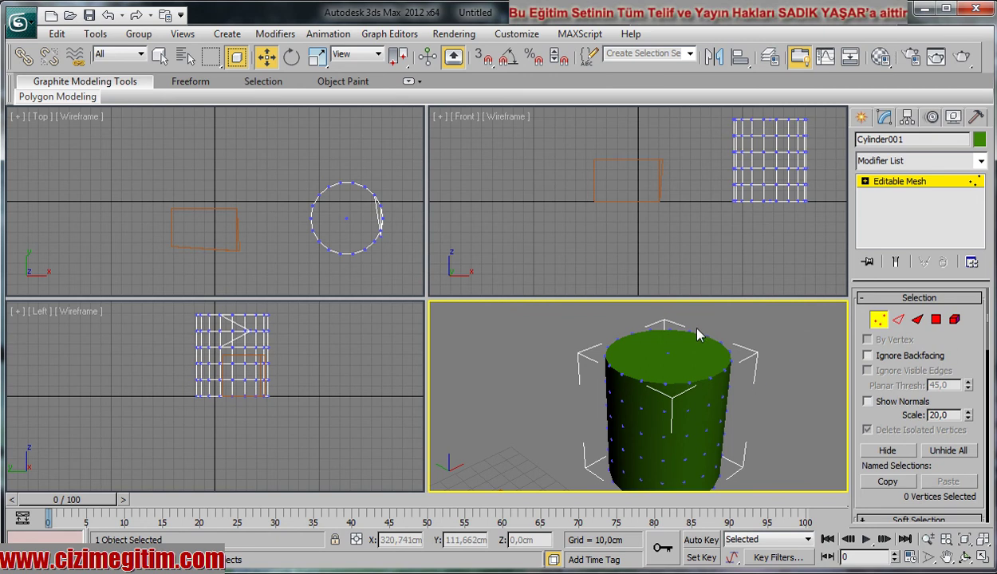
{"action": "mouse_move", "coordinate": [699, 333]}
{"action": "left_mouse_down"}
{"action": "mouse_move", "coordinate": [695, 356]}
{"action": "mouse_move", "coordinate": [712, 352]}
{"action": "left_mouse_up"}
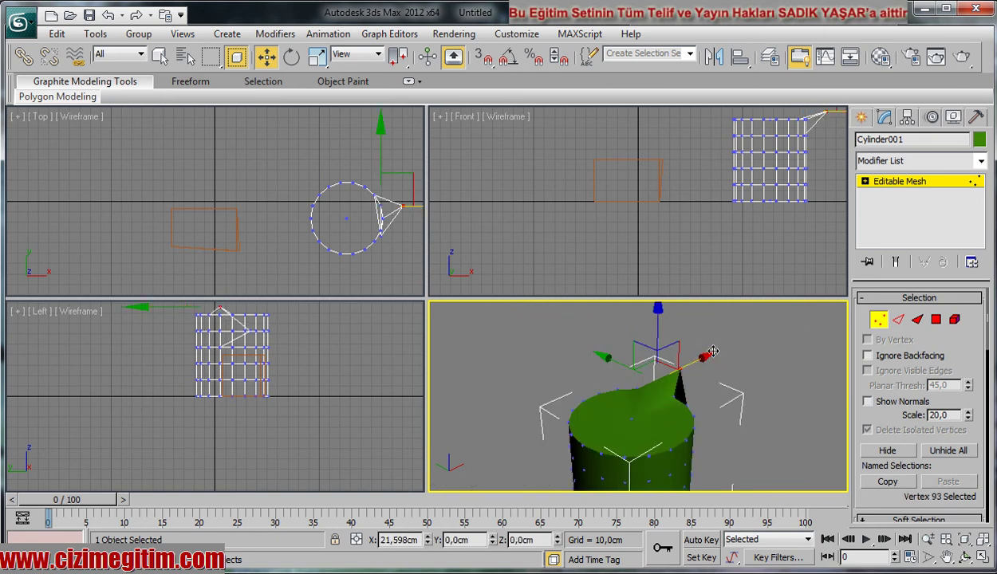
{"action": "left_click", "coordinate": [798, 403]}
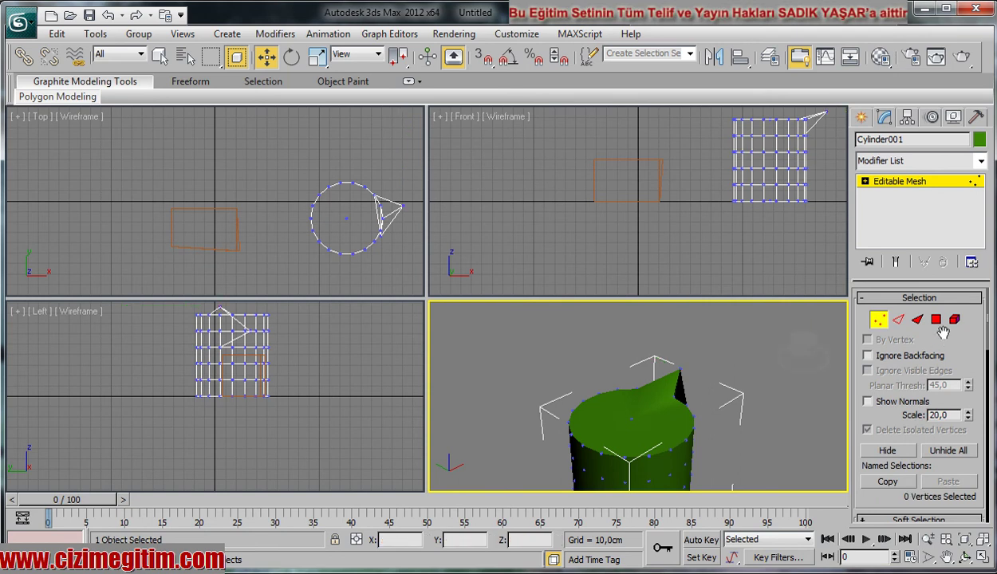
Select the spike's tip edge and stretch it far along X into a flat spout.
{"action": "left_click", "coordinate": [899, 320]}
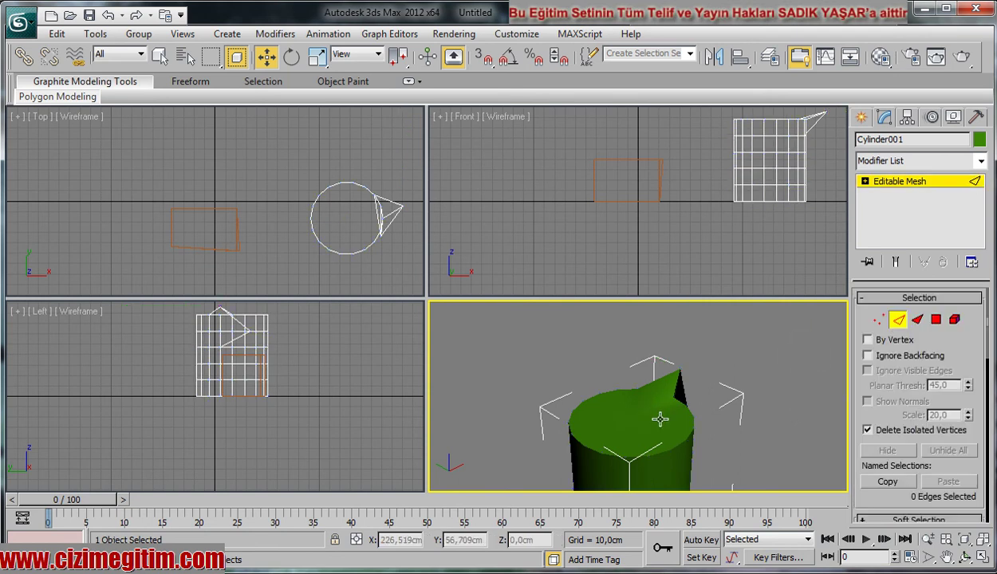
{"action": "left_click", "coordinate": [660, 376]}
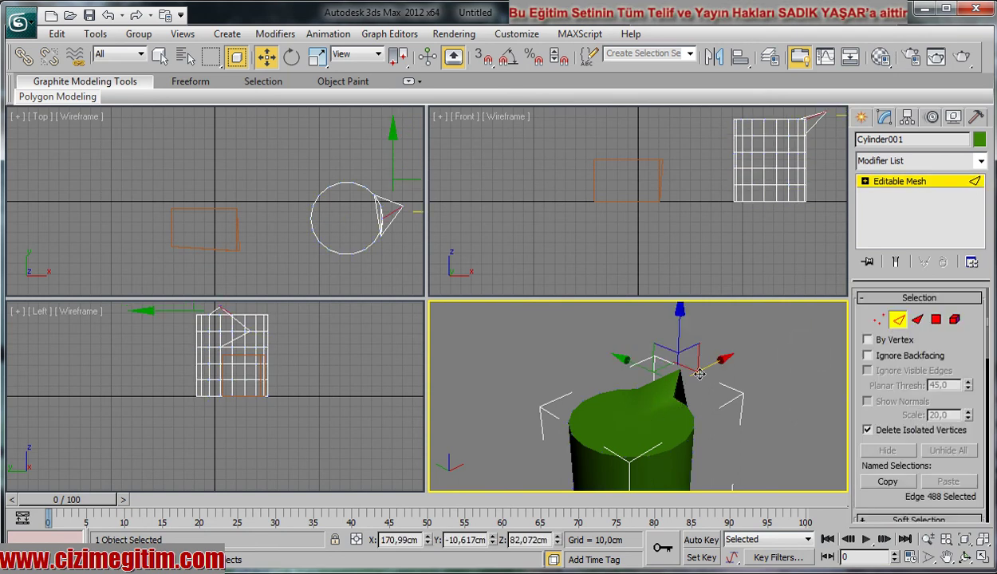
{"action": "mouse_move", "coordinate": [699, 374]}
{"action": "left_mouse_down"}
{"action": "mouse_move", "coordinate": [752, 383]}
{"action": "mouse_move", "coordinate": [795, 453]}
{"action": "left_mouse_up"}
{"action": "left_click", "coordinate": [808, 461]}
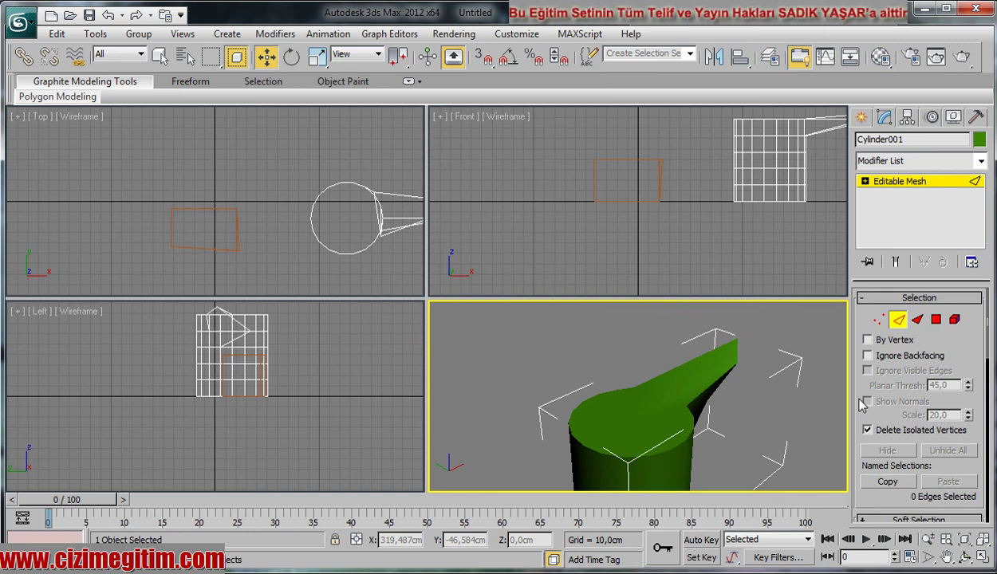
{"action": "scroll", "coordinate": [931, 398], "scroll_direction": "down", "scroll_amount": 3}
{"action": "scroll", "coordinate": [938, 460], "scroll_direction": "down", "scroll_amount": 2}
{"action": "scroll", "coordinate": [941, 414], "scroll_direction": "up", "scroll_amount": 2}
{"action": "scroll", "coordinate": [943, 375], "scroll_direction": "up", "scroll_amount": 4}
{"action": "left_click", "coordinate": [935, 319]}
{"action": "scroll", "coordinate": [925, 430], "scroll_direction": "down", "scroll_amount": 4}
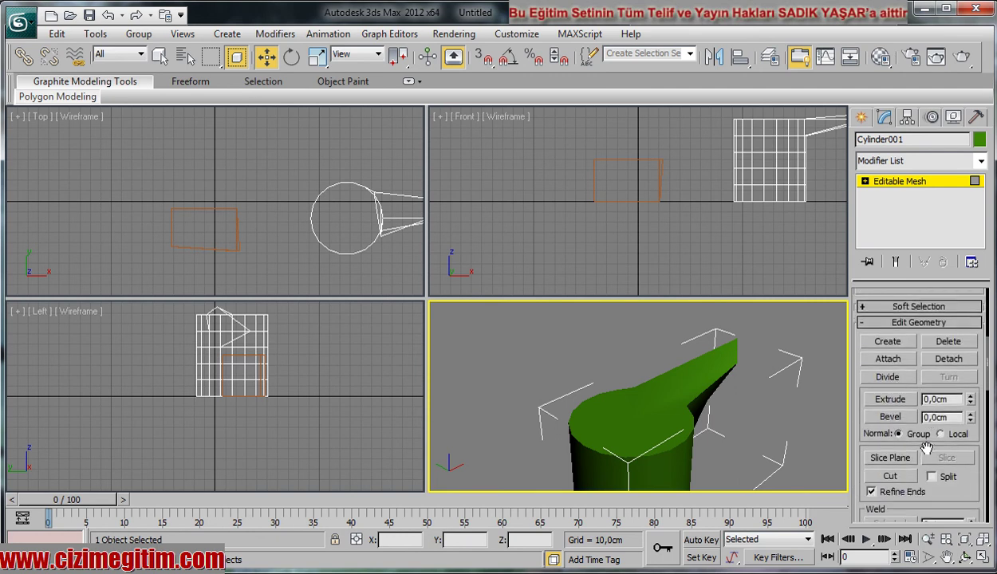
Select the cylinder's 18 top faces, spout included, and extrude them up about 18,9 cm.
{"action": "scroll", "coordinate": [913, 423], "scroll_direction": "up", "scroll_amount": 2}
{"action": "scroll", "coordinate": [910, 411], "scroll_direction": "up", "scroll_amount": 3}
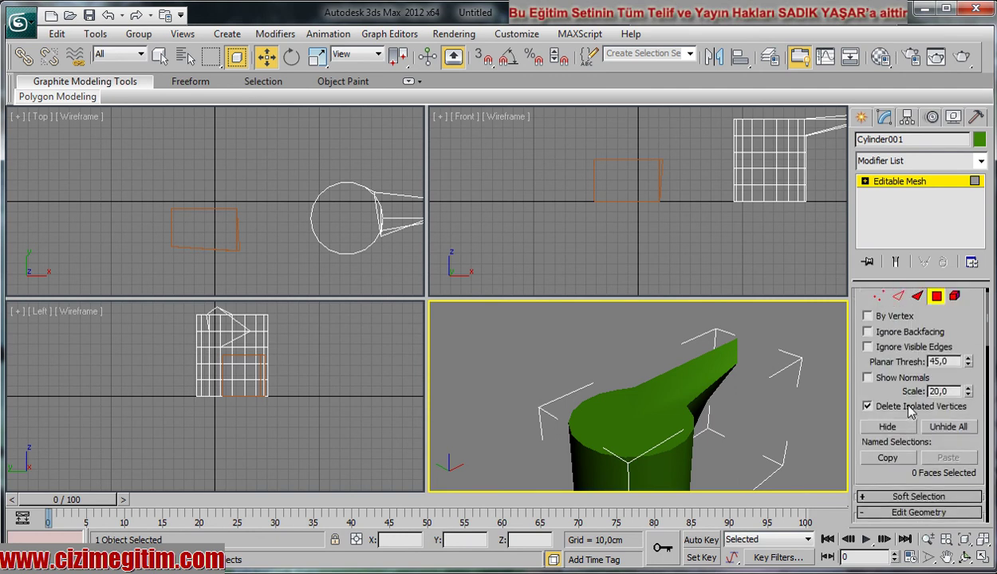
{"action": "scroll", "coordinate": [909, 409], "scroll_direction": "up", "scroll_amount": 1}
{"action": "left_click", "coordinate": [636, 406]}
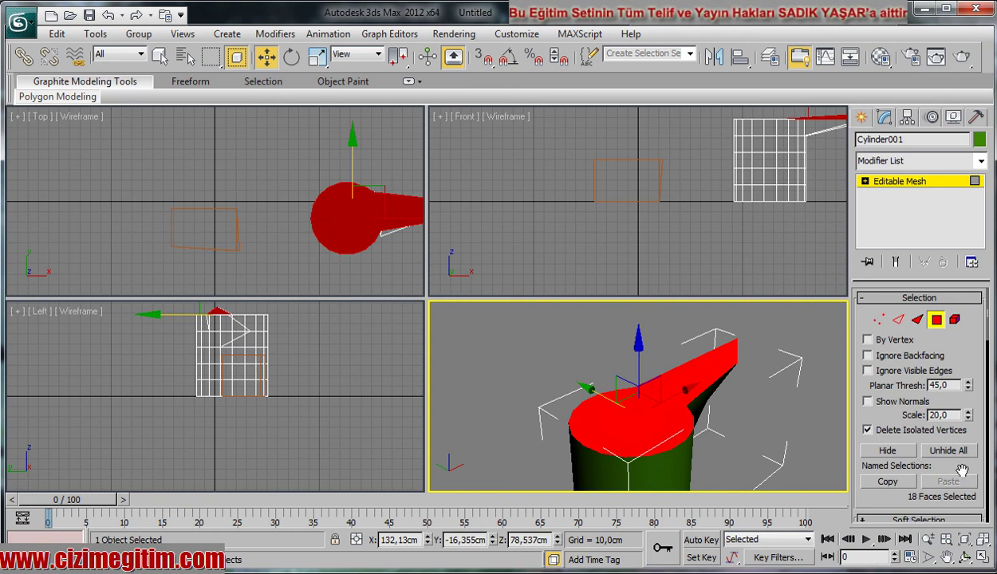
{"action": "scroll", "coordinate": [957, 469], "scroll_direction": "down", "scroll_amount": 2}
{"action": "scroll", "coordinate": [938, 467], "scroll_direction": "down", "scroll_amount": 1}
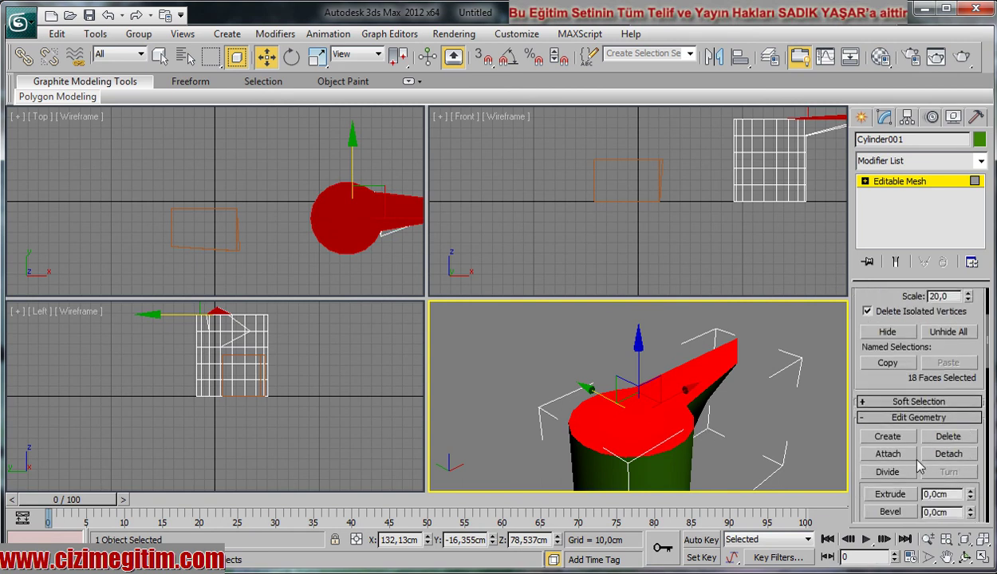
{"action": "scroll", "coordinate": [885, 463], "scroll_direction": "down", "scroll_amount": 1}
{"action": "left_click", "coordinate": [897, 472]}
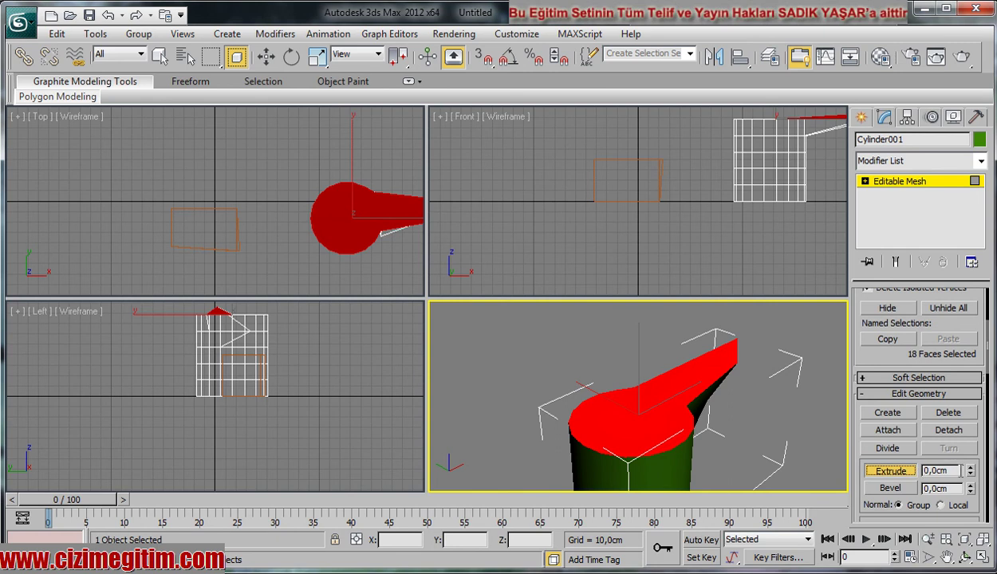
{"action": "mouse_move", "coordinate": [973, 474]}
{"action": "left_mouse_down"}
{"action": "mouse_move", "coordinate": [933, 441]}
{"action": "mouse_move", "coordinate": [930, 319]}
{"action": "mouse_move", "coordinate": [954, 404]}
{"action": "left_mouse_up"}
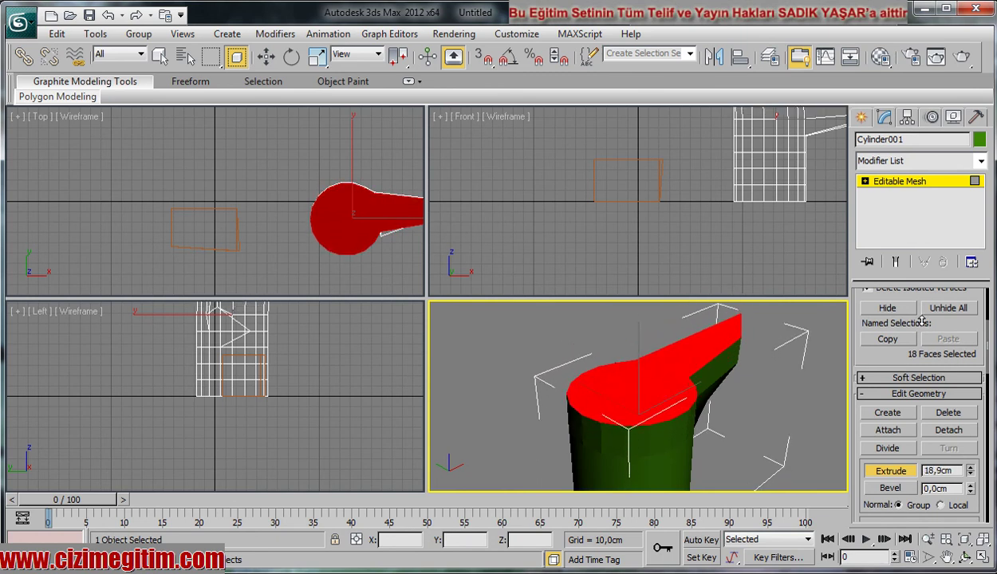
Bevel the extruded top and spout inward by about -9,9 cm to taper the rim.
{"action": "left_click_drag", "start_coordinate": [953, 404], "coordinate": [922, 367]}
{"action": "left_click", "coordinate": [874, 488]}
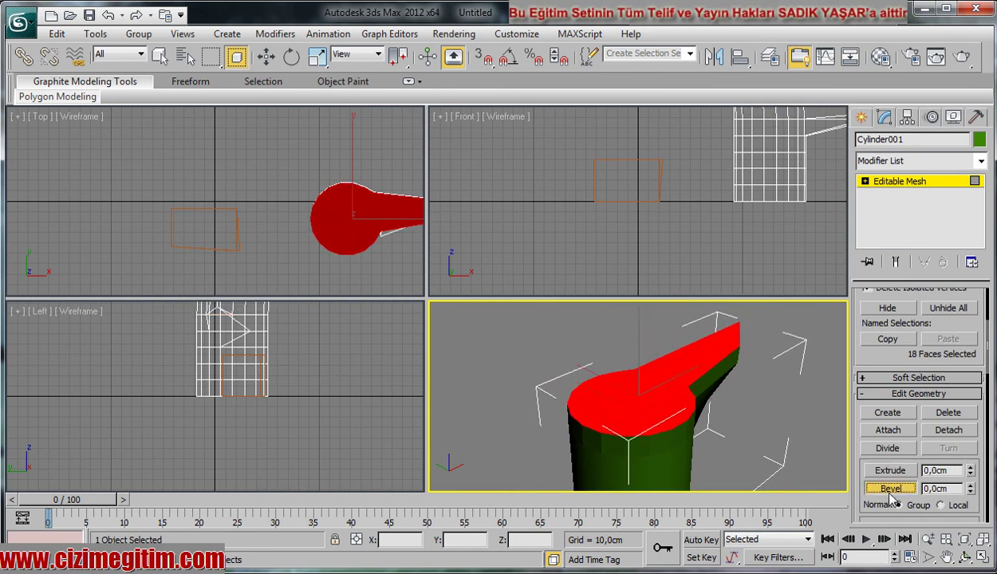
{"action": "left_click_drag", "start_coordinate": [971, 490], "coordinate": [981, 558]}
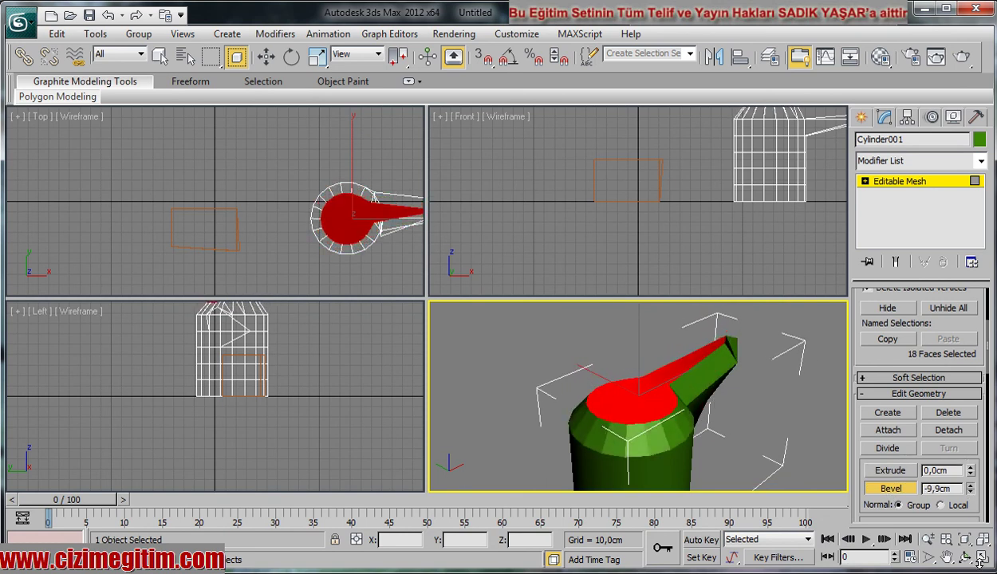
{"action": "left_click", "coordinate": [818, 428]}
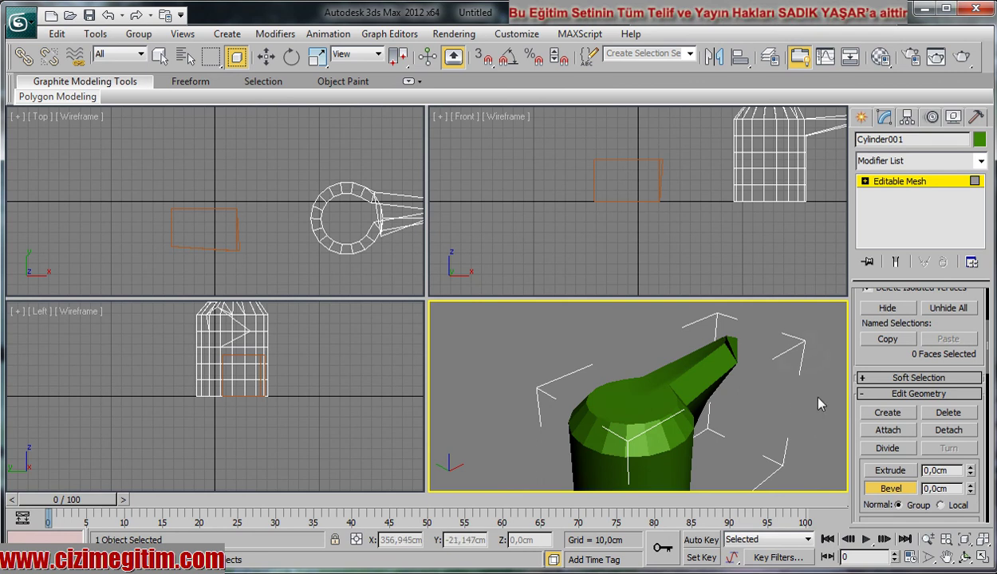
{"action": "mouse_move", "coordinate": [798, 401]}
{"action": "middle_mouse_down", "text": "alt"}
{"action": "mouse_move", "coordinate": [817, 423]}
{"action": "mouse_move", "coordinate": [802, 351]}
{"action": "middle_mouse_up", "text": "alt"}
{"action": "mouse_move", "coordinate": [779, 438]}
{"action": "middle_mouse_down", "text": "alt"}
{"action": "mouse_move", "coordinate": [790, 416]}
{"action": "mouse_move", "coordinate": [772, 452]}
{"action": "middle_mouse_up", "text": "alt"}
Exit face sub-object mode and reselect the whole jug-shaped Cylinder001.
{"action": "key", "text": "w"}
{"action": "left_click", "coordinate": [900, 184]}
{"action": "left_click", "coordinate": [736, 452]}
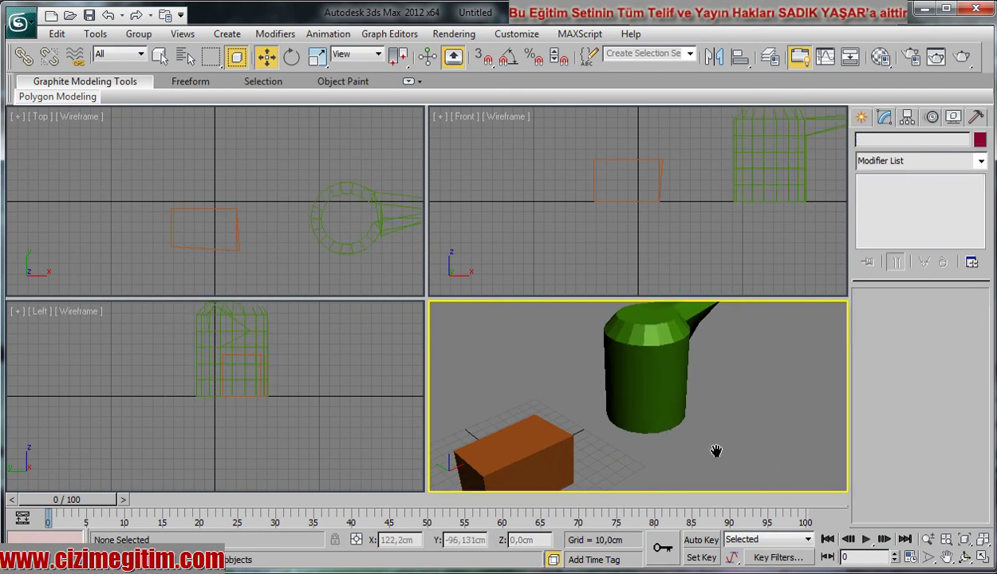
{"action": "middle_click_drag", "start_coordinate": [699, 441], "coordinate": [766, 403]}
{"action": "key", "text": "ctrl+z"}
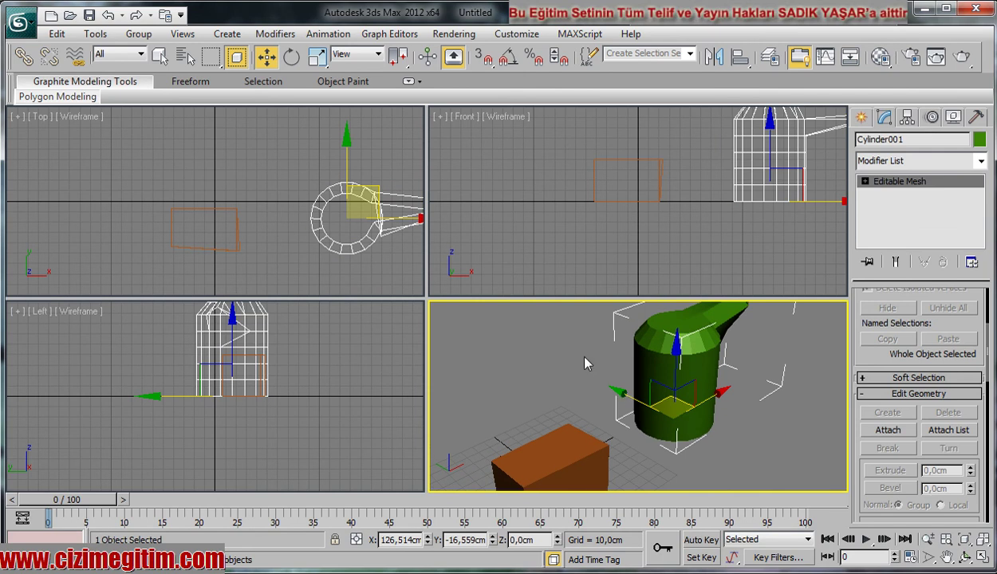
{"action": "scroll", "coordinate": [583, 388], "scroll_direction": "down", "scroll_amount": 1}
{"action": "scroll", "coordinate": [583, 393], "scroll_direction": "down", "scroll_amount": 1}
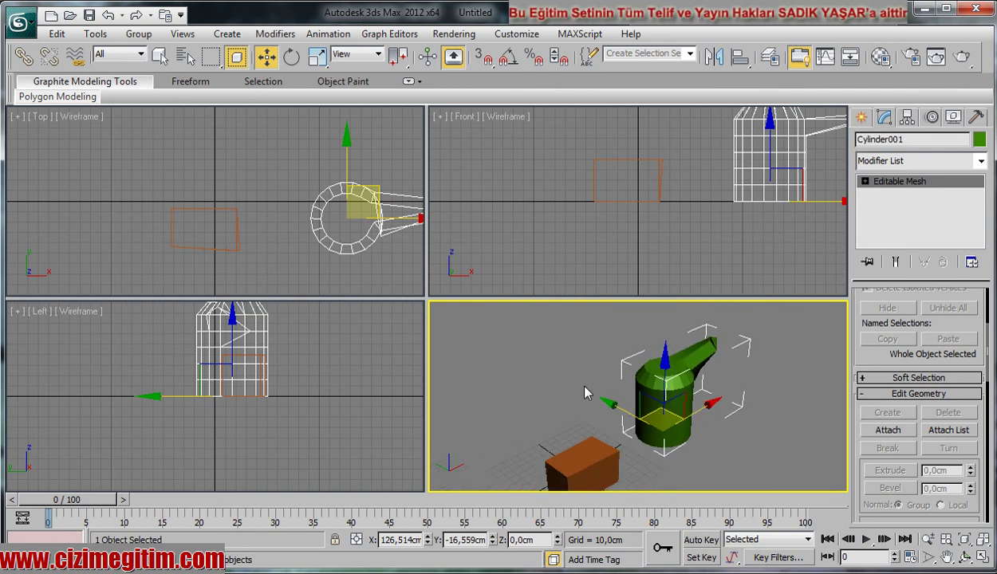
{"action": "scroll", "coordinate": [585, 392], "scroll_direction": "up", "scroll_amount": 1}
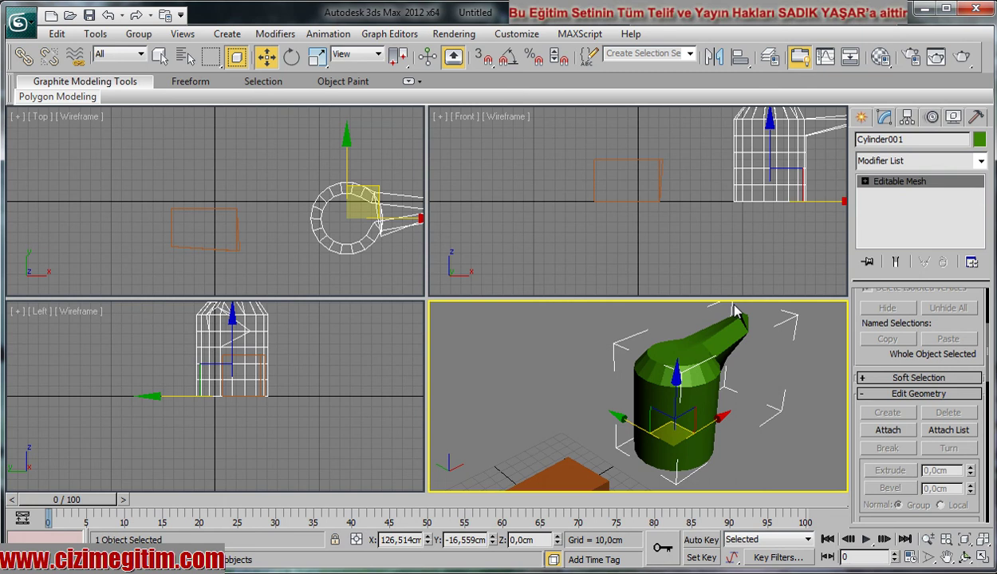
Deselect the jug-shaped cylinder and select Box001 to show its Editable Poly stack.
{"action": "left_click", "coordinate": [735, 311]}
{"action": "scroll", "coordinate": [658, 338], "scroll_direction": "up", "scroll_amount": 5}
{"action": "scroll", "coordinate": [659, 338], "scroll_direction": "down", "scroll_amount": 5}
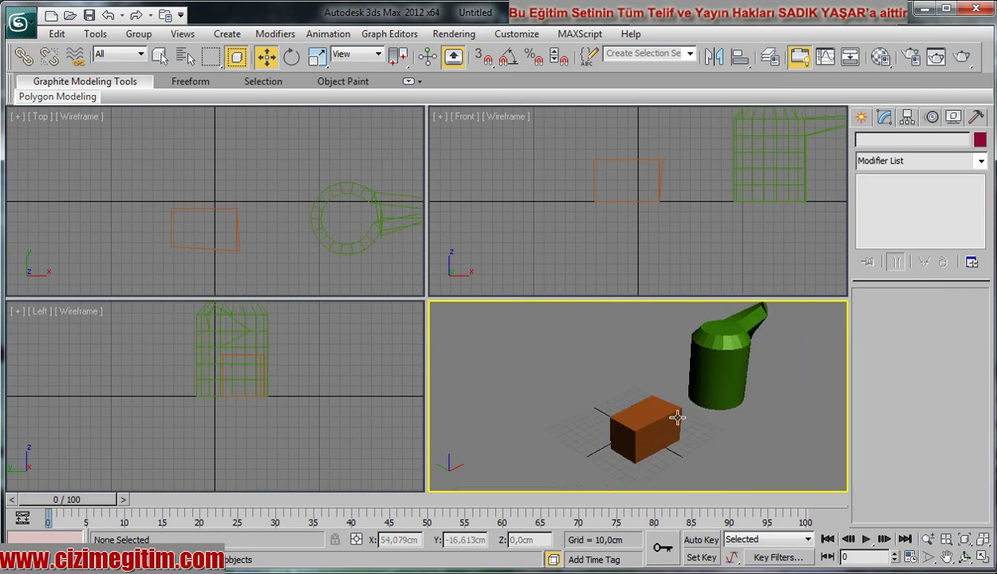
{"action": "middle_click_drag", "start_coordinate": [661, 410], "coordinate": [664, 415]}
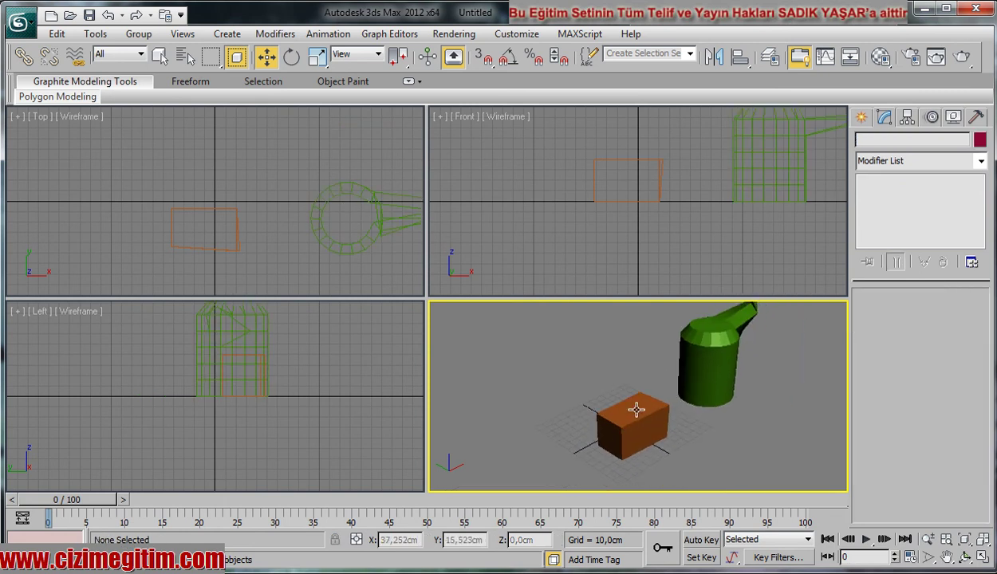
{"action": "left_click", "coordinate": [637, 409]}
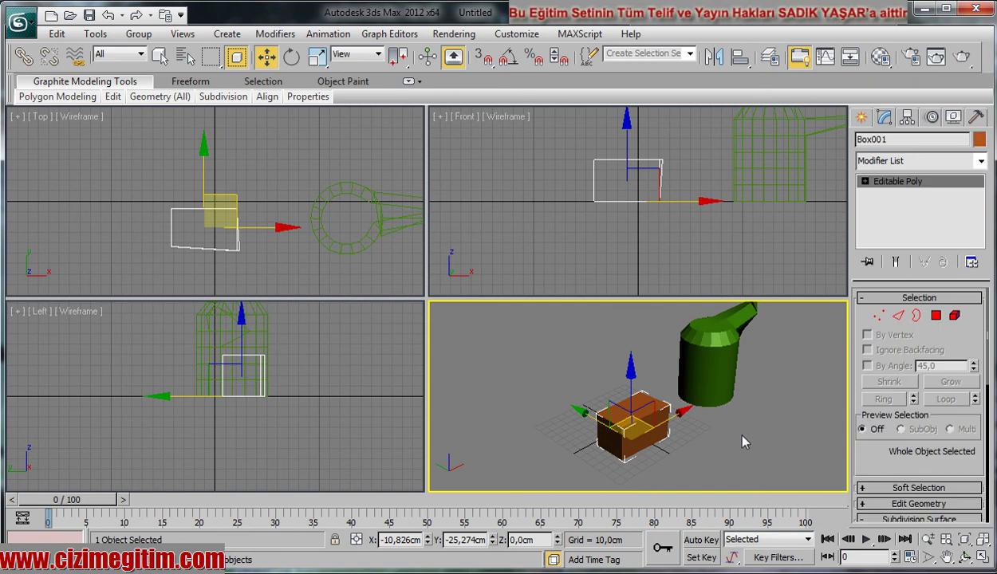